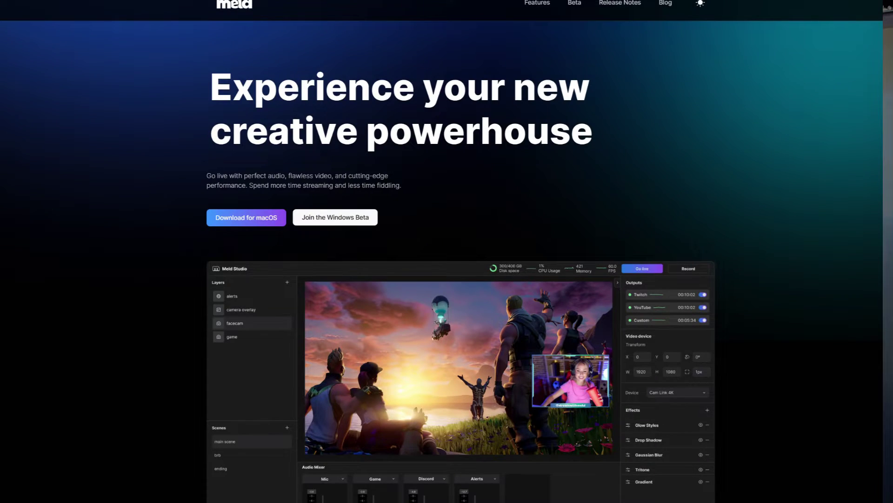
Step: Scroll the homepage past the feature cards to the Chroma key section and 'Unrivaled audio solutions'
{"action": "scroll", "coordinate": [460, 261], "scroll_direction": "down", "scroll_amount": 2}
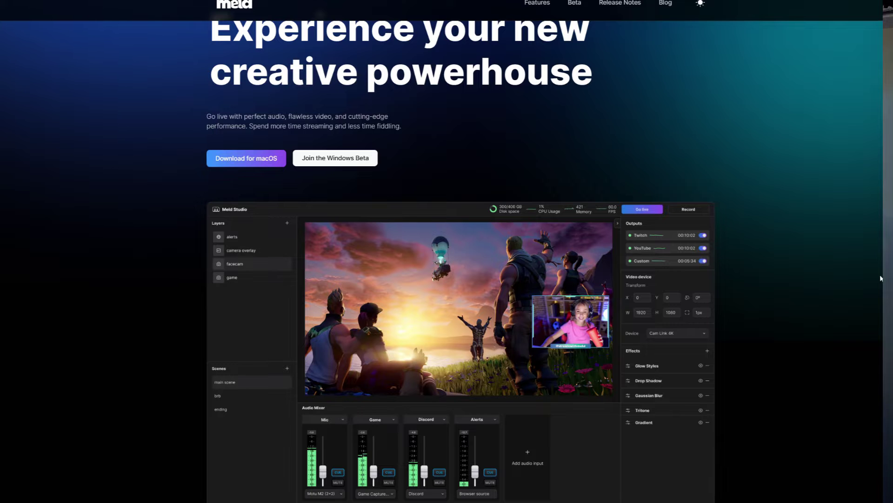
{"action": "scroll", "coordinate": [880, 282], "scroll_direction": "down", "scroll_amount": 3}
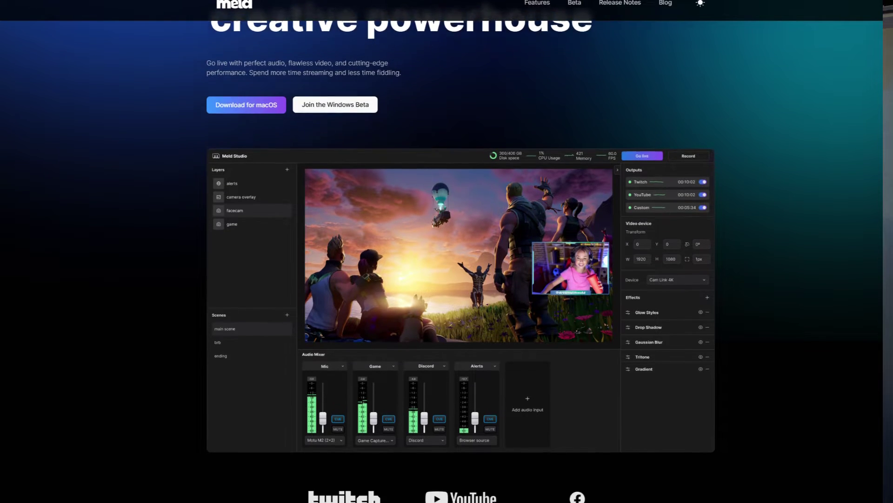
{"action": "scroll", "coordinate": [460, 260], "scroll_direction": "down", "scroll_amount": 3}
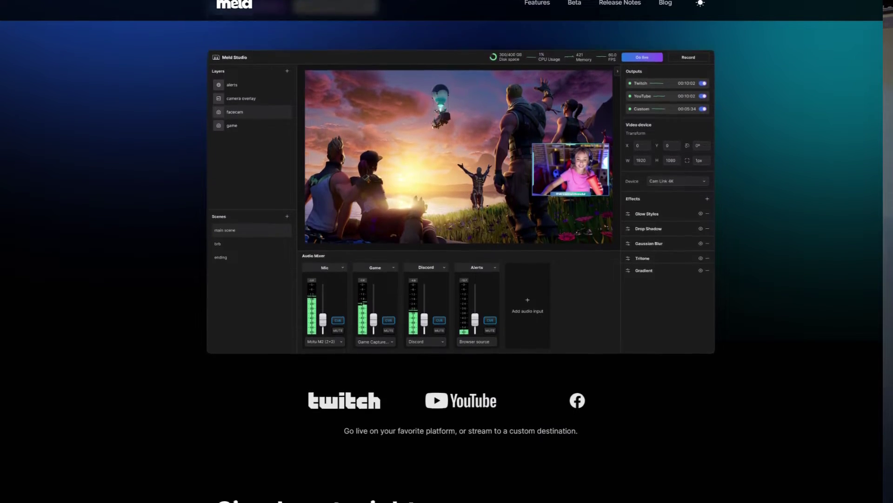
{"action": "scroll", "coordinate": [460, 260], "scroll_direction": "down", "scroll_amount": 4}
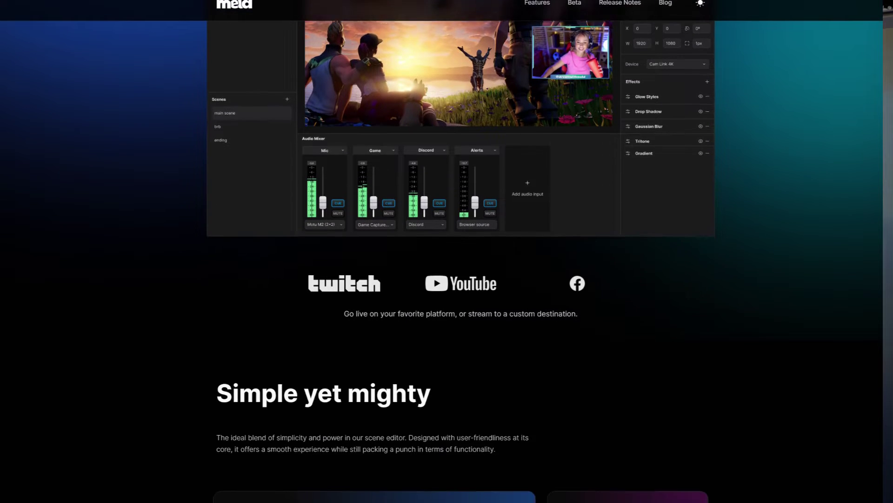
{"action": "scroll", "coordinate": [460, 260], "scroll_direction": "down", "scroll_amount": 4}
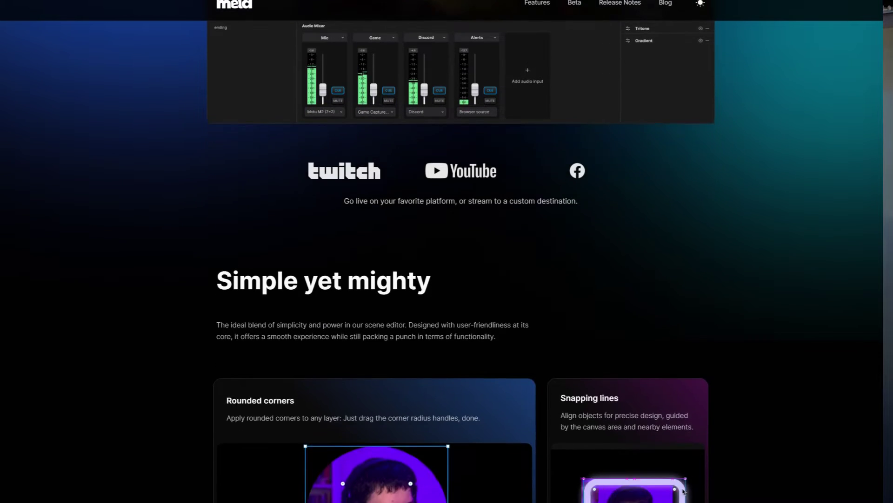
{"action": "scroll", "coordinate": [461, 261], "scroll_direction": "down", "scroll_amount": 4}
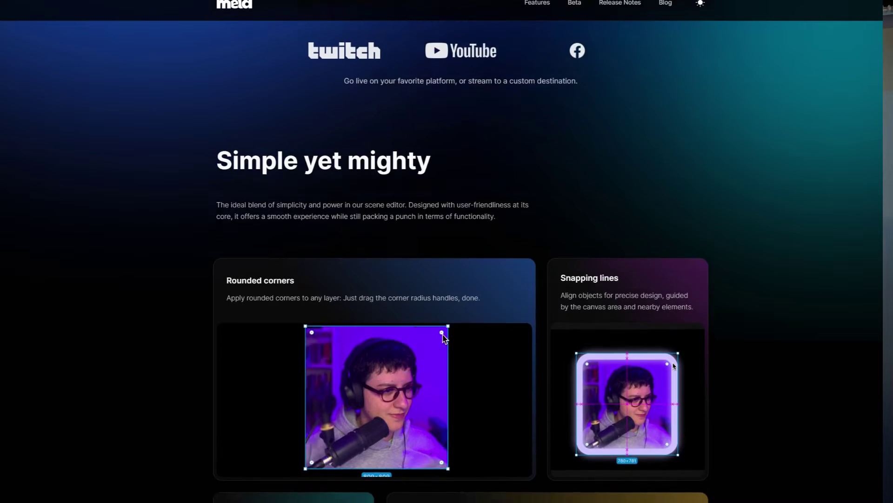
{"action": "scroll", "coordinate": [461, 261], "scroll_direction": "down", "scroll_amount": 4}
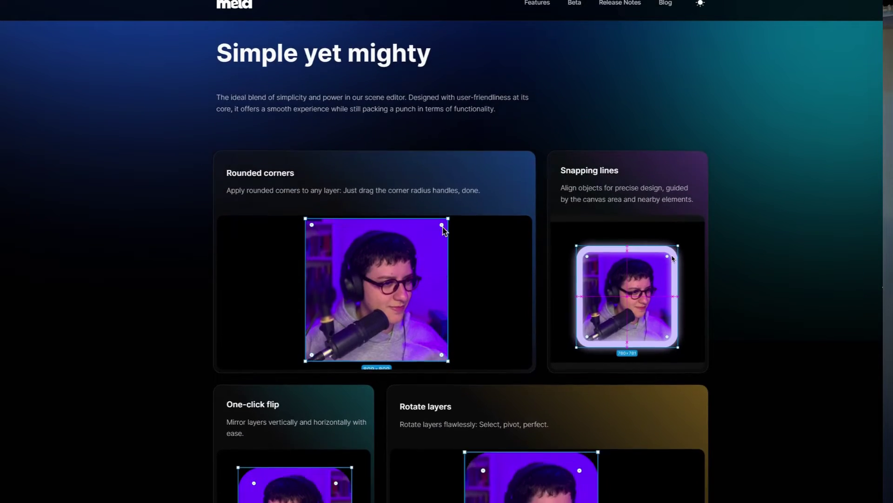
{"action": "scroll", "coordinate": [461, 261], "scroll_direction": "down", "scroll_amount": 4}
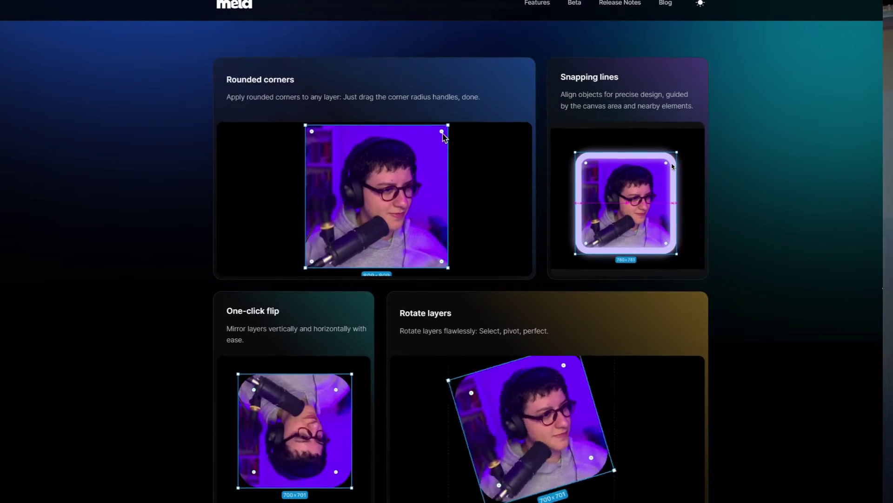
{"action": "scroll", "coordinate": [460, 260], "scroll_direction": "down", "scroll_amount": 4}
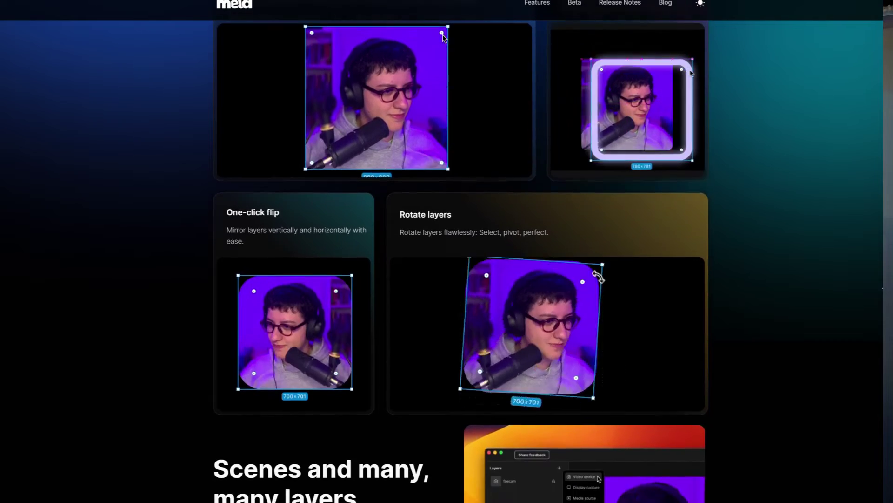
{"action": "scroll", "coordinate": [461, 260], "scroll_direction": "down", "scroll_amount": 4}
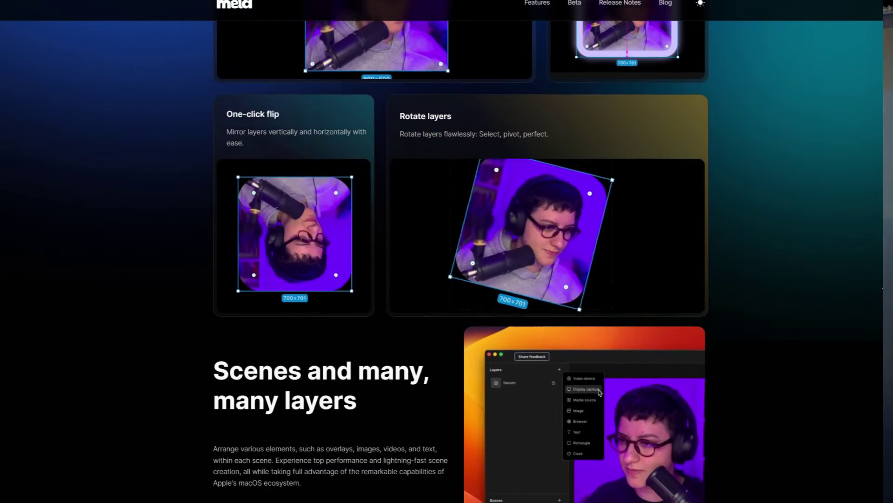
{"action": "scroll", "coordinate": [461, 261], "scroll_direction": "down", "scroll_amount": 5}
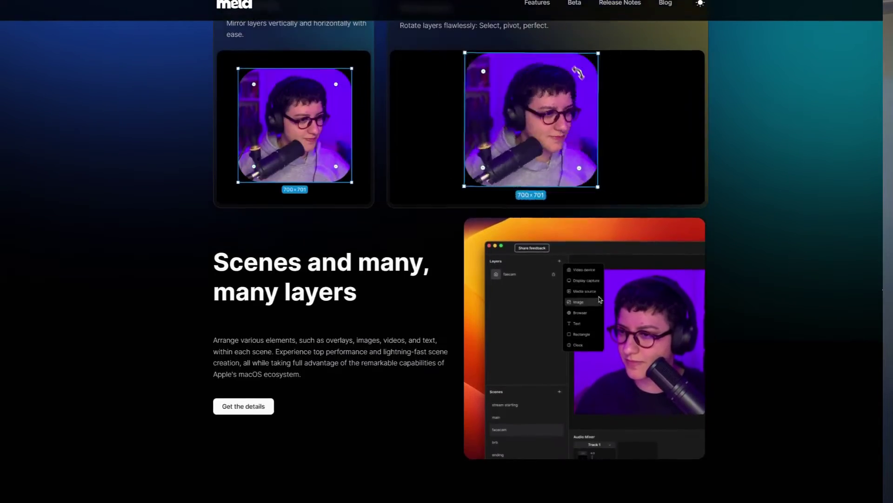
{"action": "scroll", "coordinate": [461, 260], "scroll_direction": "down", "scroll_amount": 6}
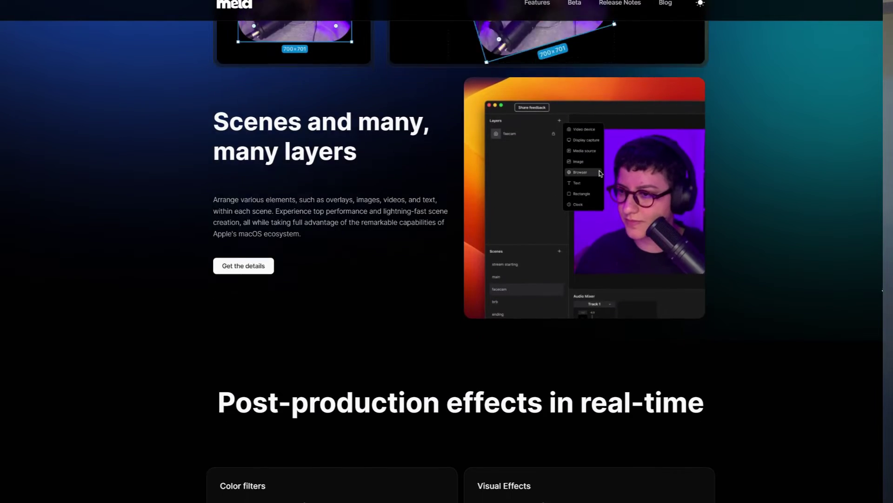
{"action": "scroll", "coordinate": [461, 260], "scroll_direction": "down", "scroll_amount": 7}
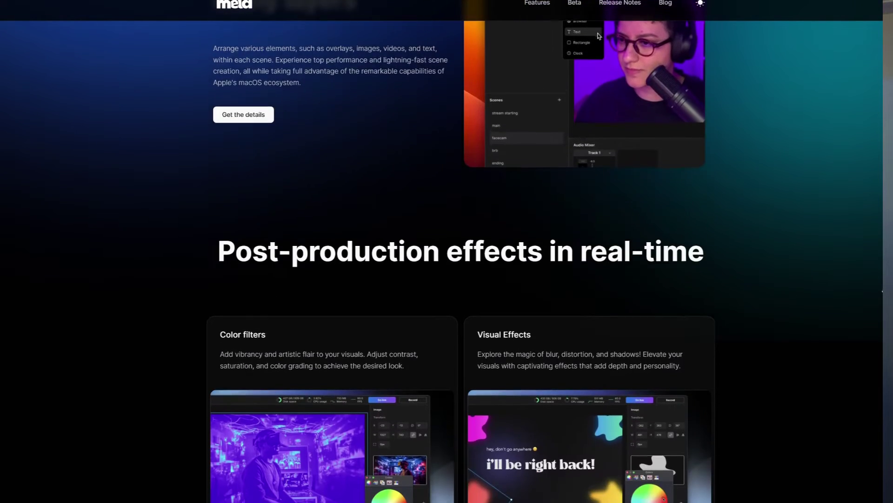
{"action": "scroll", "coordinate": [461, 260], "scroll_direction": "down", "scroll_amount": 5}
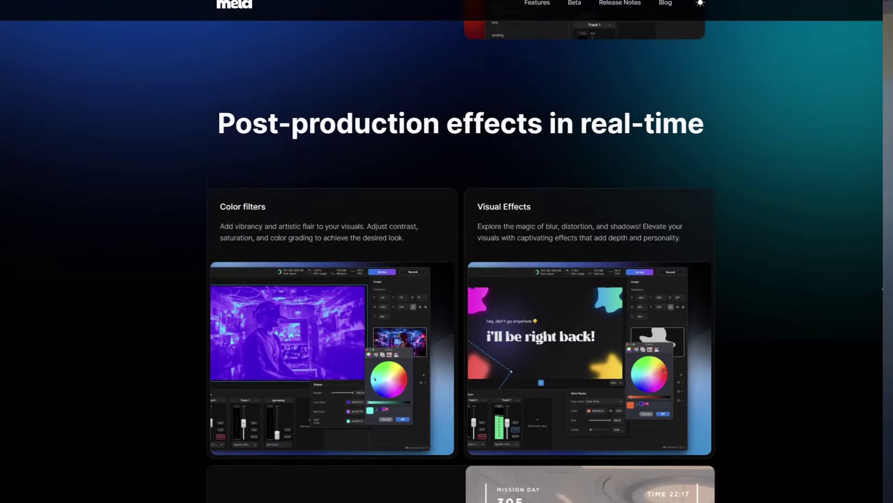
{"action": "scroll", "coordinate": [461, 261], "scroll_direction": "down", "scroll_amount": 5}
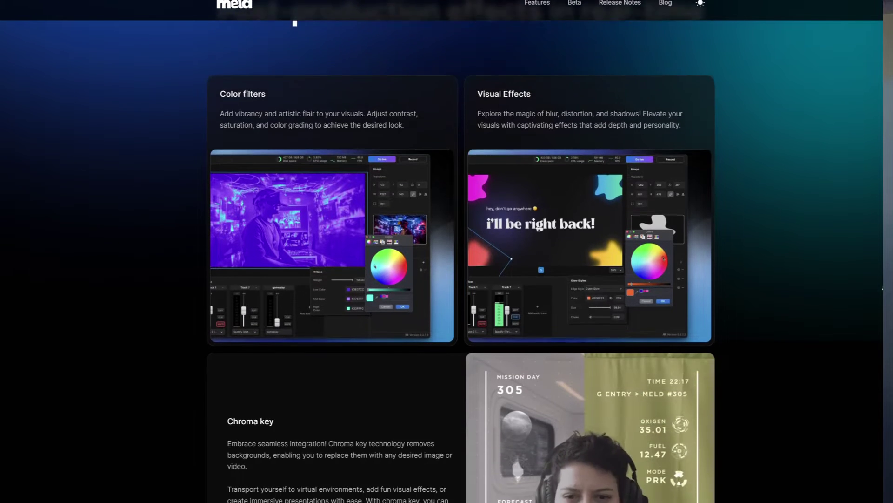
{"action": "scroll", "coordinate": [461, 261], "scroll_direction": "down", "scroll_amount": 5}
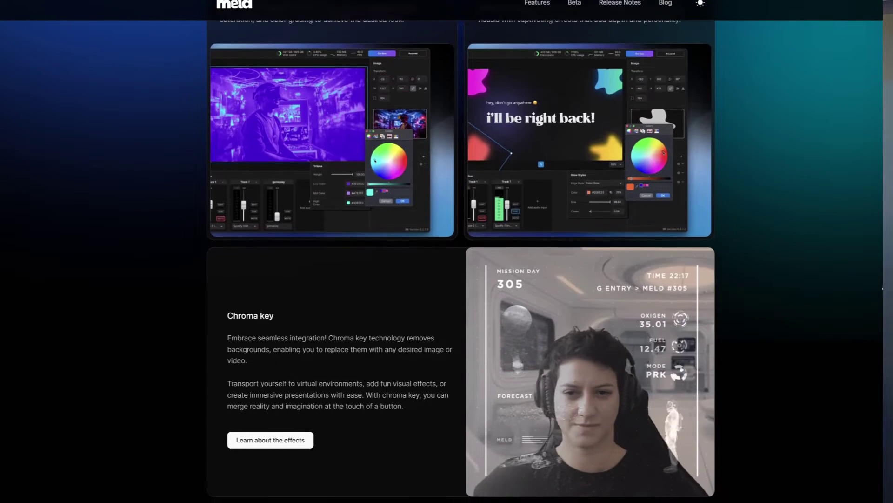
{"action": "scroll", "coordinate": [461, 260], "scroll_direction": "down", "scroll_amount": 5}
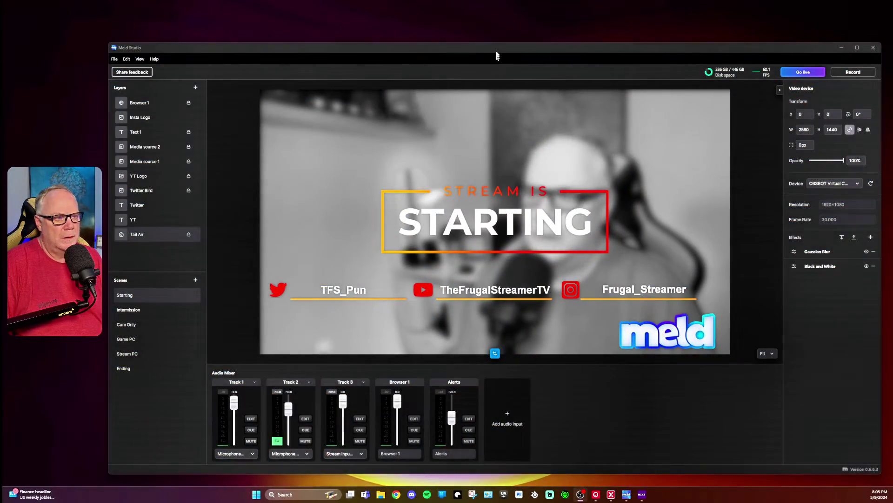
Step: Drag the Meld Studio window by its title bar slightly up and to the left
{"action": "mouse_move", "coordinate": [496, 51]}
{"action": "left_mouse_down"}
{"action": "mouse_move", "coordinate": [485, 46]}
{"action": "mouse_move", "coordinate": [492, 43]}
{"action": "left_mouse_up"}
{"action": "left_click_drag", "start_coordinate": [400, 50], "coordinate": [401, 46]}
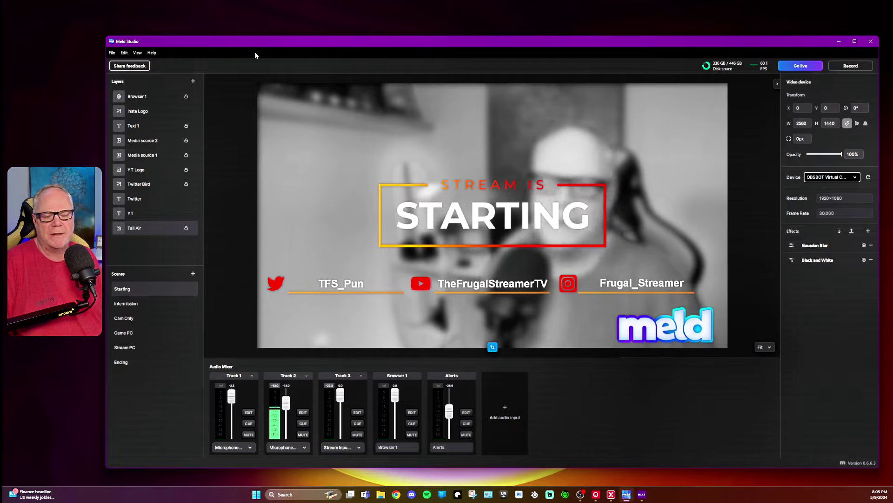
{"action": "left_click_drag", "start_coordinate": [263, 43], "coordinate": [255, 40]}
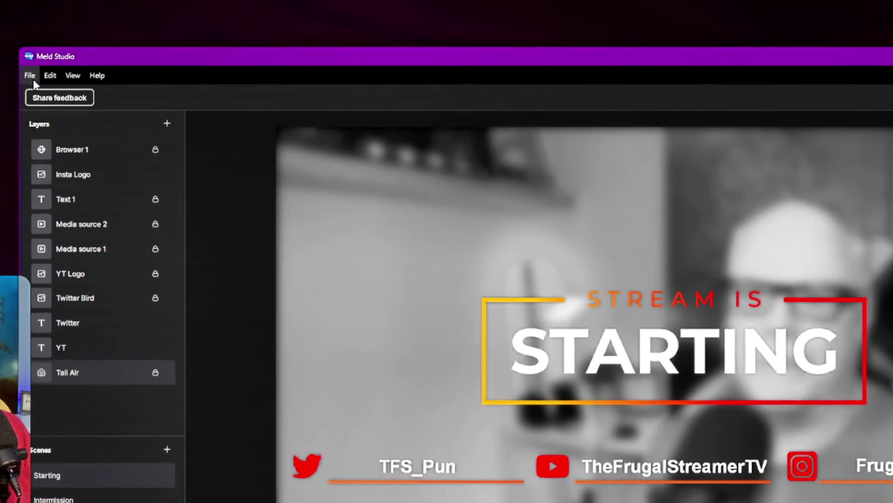
Step: Open File > Preferences to the General page: 1080p 60fps, YouTube RTMP at 25,000 kbps
{"action": "left_click", "coordinate": [89, 53]}
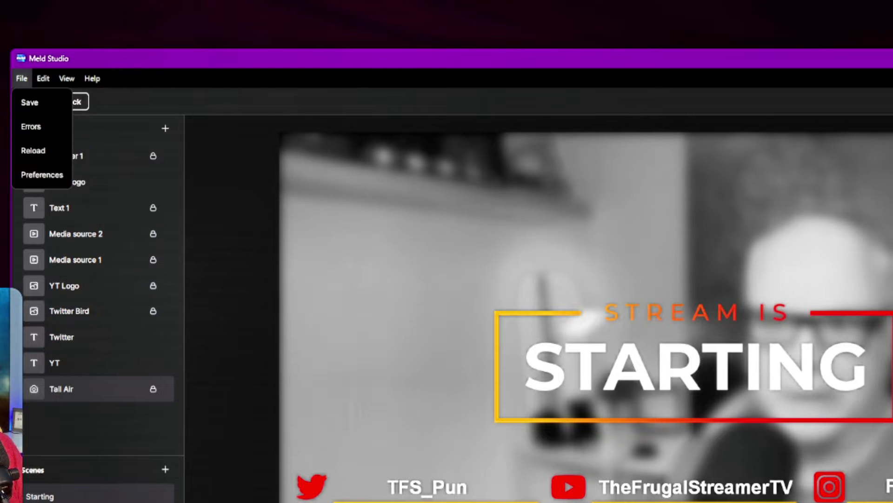
{"action": "mouse_move", "coordinate": [36, 87]}
{"action": "mouse_move", "coordinate": [13, 77]}
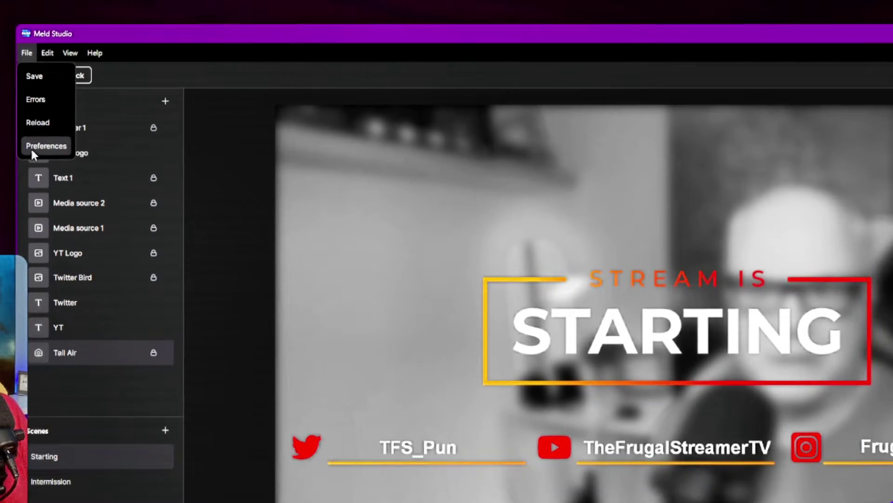
{"action": "left_click", "coordinate": [35, 174]}
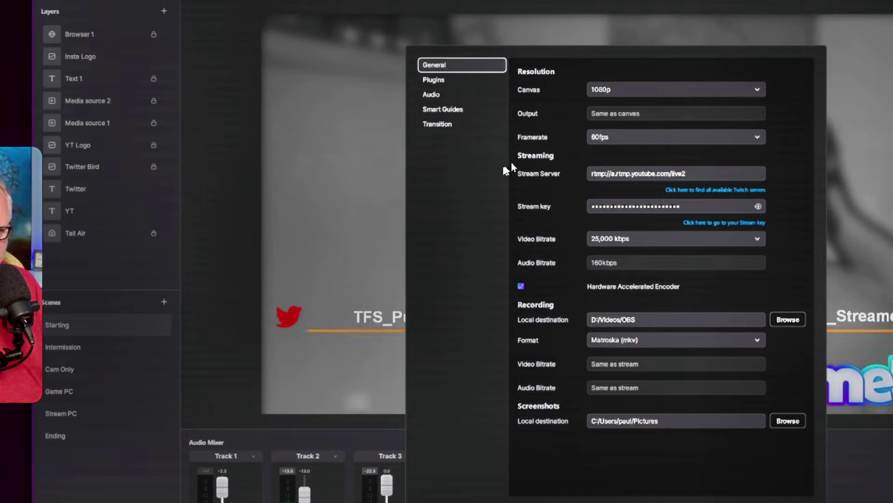
Step: Review the Audio, Plugins, Smart Guides and Fade Transition preference pages, ending on Smart Guides
{"action": "left_click", "coordinate": [431, 95]}
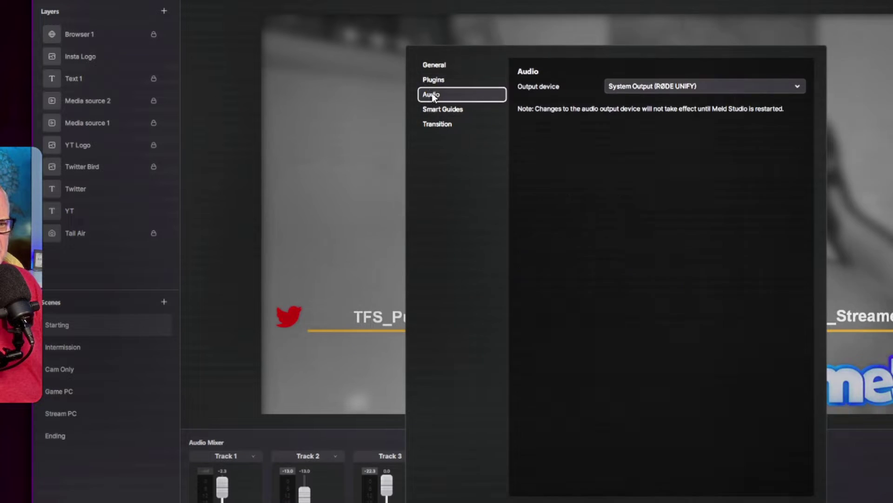
{"action": "left_click", "coordinate": [431, 82]}
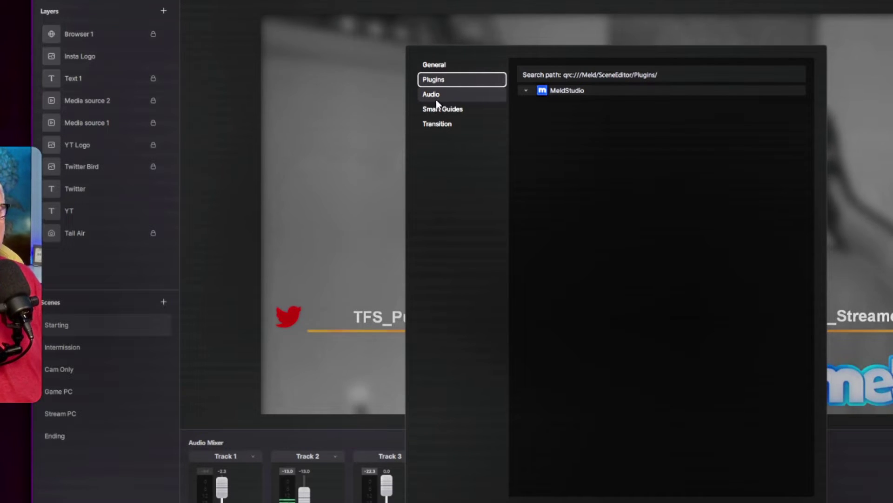
{"action": "left_click", "coordinate": [438, 98]}
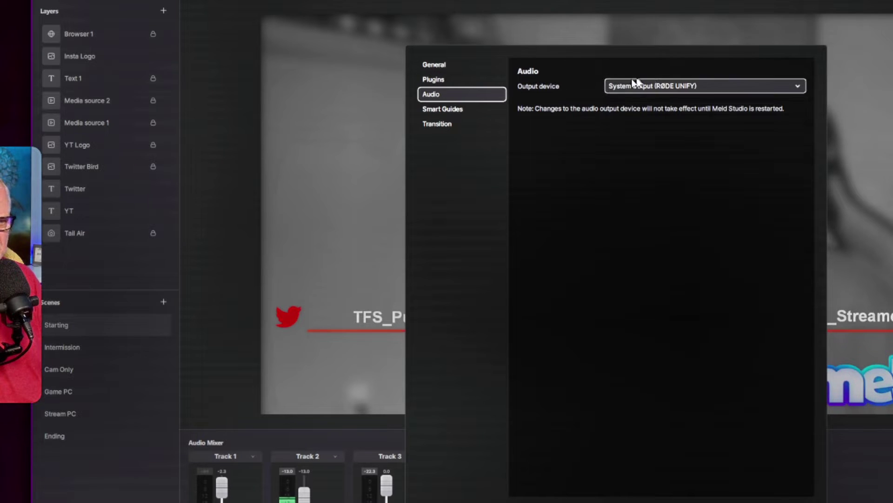
{"action": "left_click", "coordinate": [454, 113]}
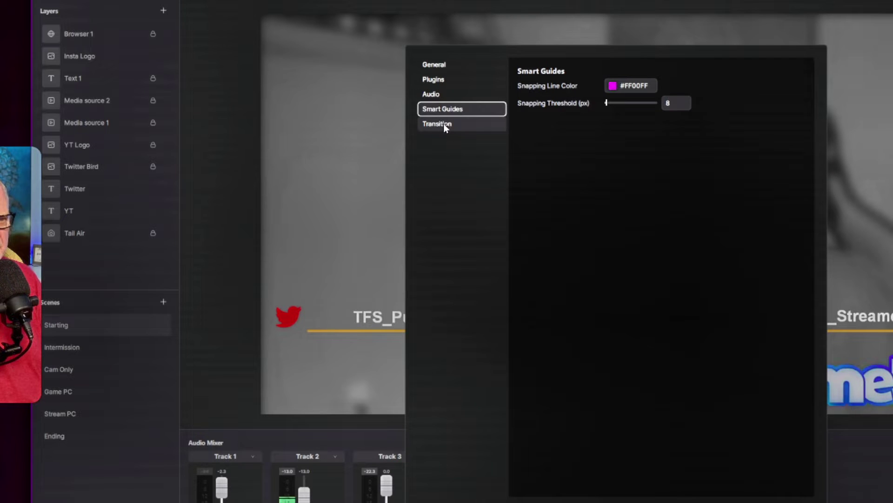
{"action": "left_click", "coordinate": [443, 124]}
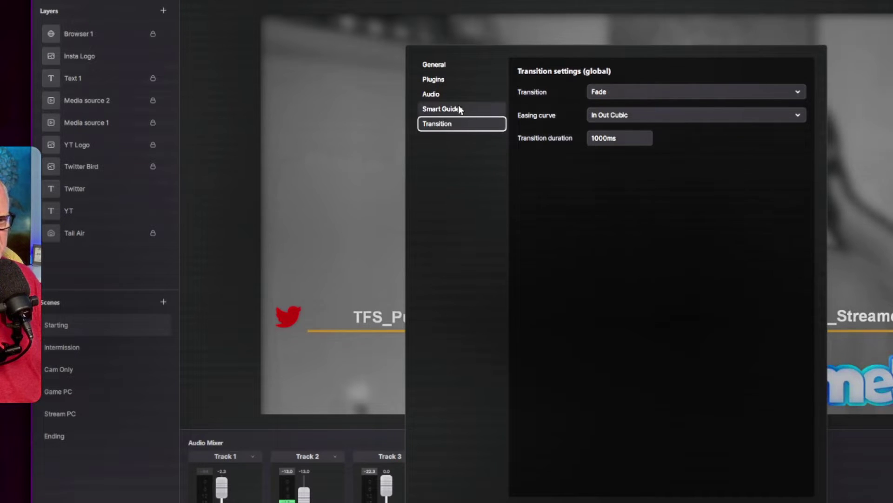
{"action": "left_click", "coordinate": [461, 108]}
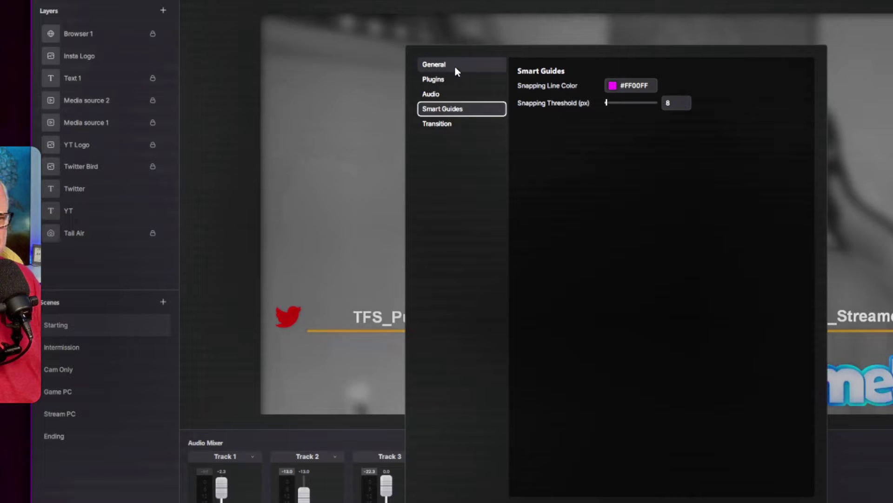
{"action": "key", "text": "Escape"}
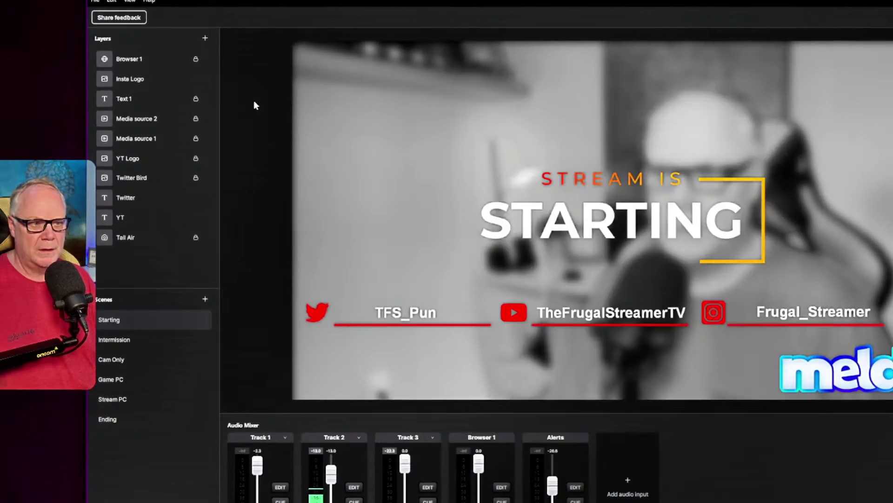
{"action": "left_click", "coordinate": [107, 7]}
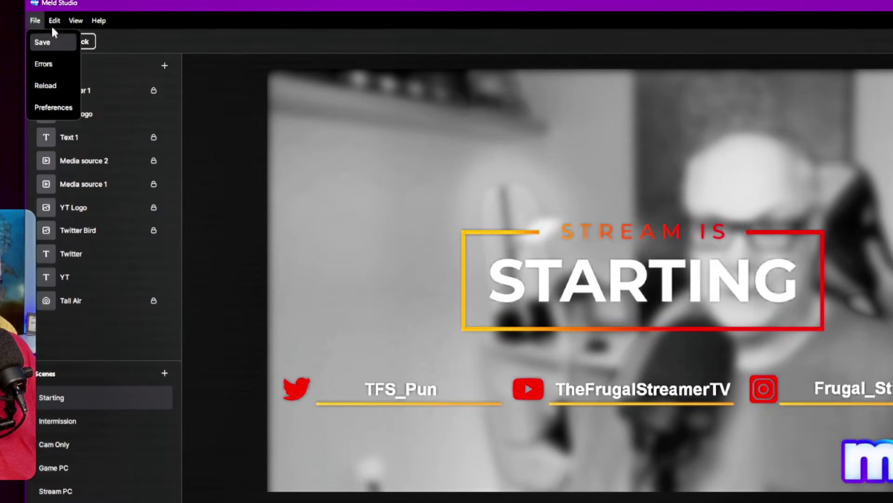
{"action": "mouse_move", "coordinate": [67, 18]}
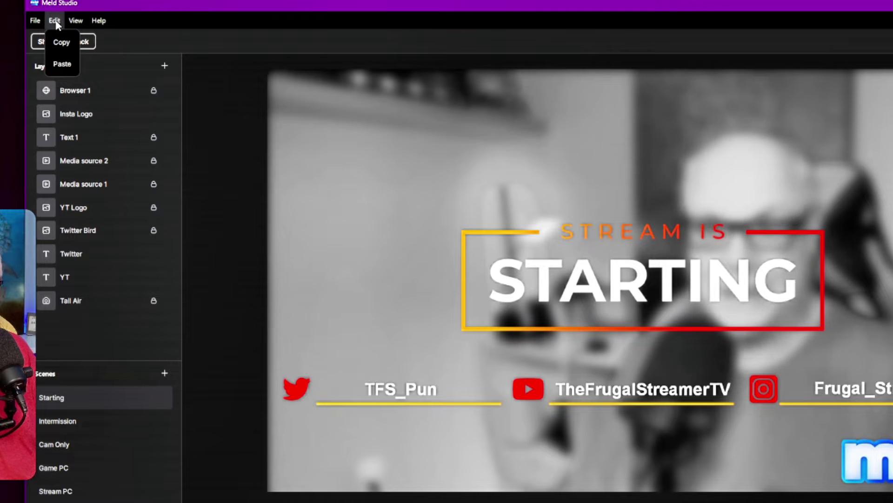
{"action": "mouse_move", "coordinate": [74, 18]}
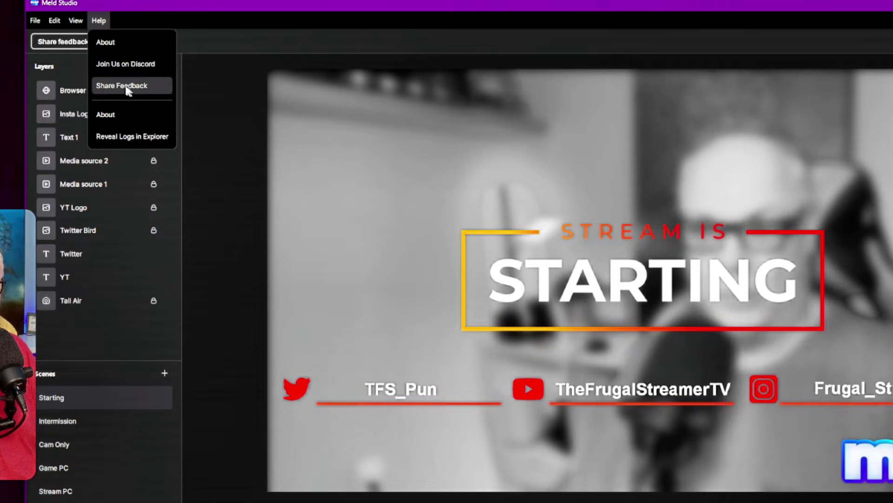
{"action": "left_click", "coordinate": [127, 115]}
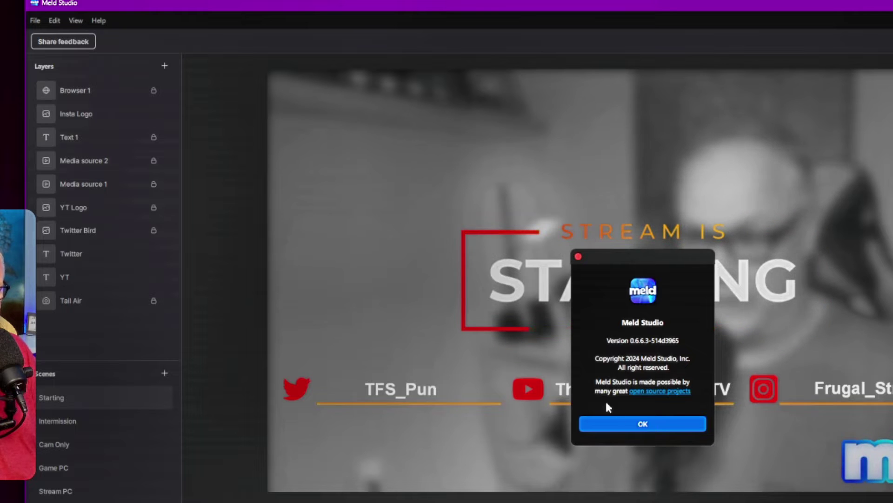
{"action": "left_click", "coordinate": [646, 425]}
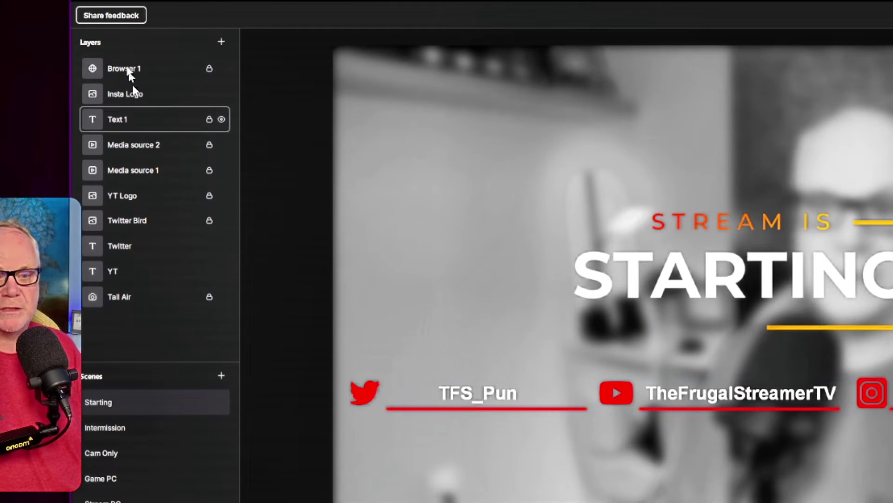
{"action": "left_click", "coordinate": [222, 43]}
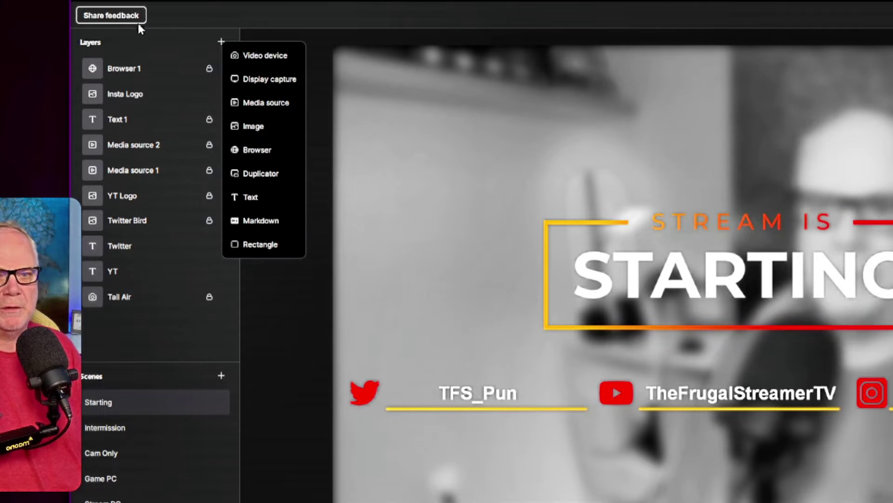
{"action": "left_click", "coordinate": [188, 15]}
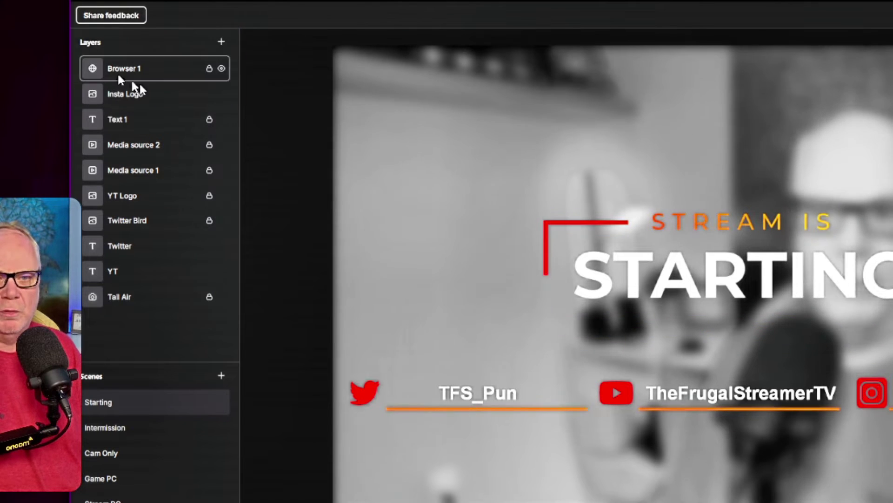
Step: Drag the Insta Logo layer below Text 1, looking over its right-click options without changing anything
{"action": "right_click", "coordinate": [154, 93]}
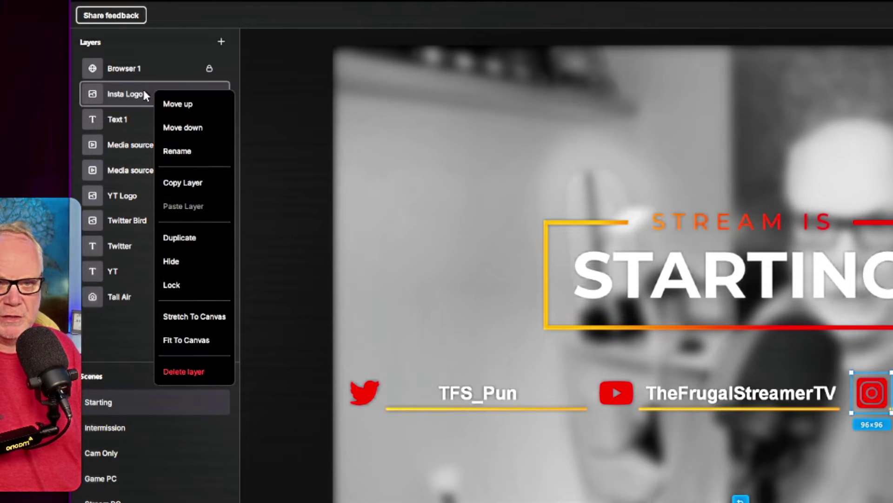
{"action": "mouse_move", "coordinate": [143, 90]}
{"action": "left_mouse_down"}
{"action": "mouse_move", "coordinate": [135, 137]}
{"action": "mouse_move", "coordinate": [136, 75]}
{"action": "mouse_move", "coordinate": [133, 100]}
{"action": "mouse_move", "coordinate": [146, 105]}
{"action": "left_mouse_up"}
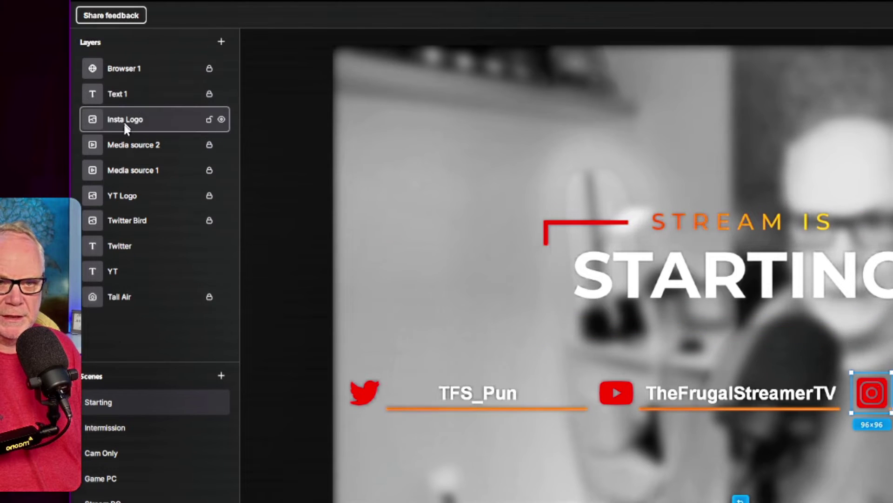
{"action": "right_click", "coordinate": [127, 119]}
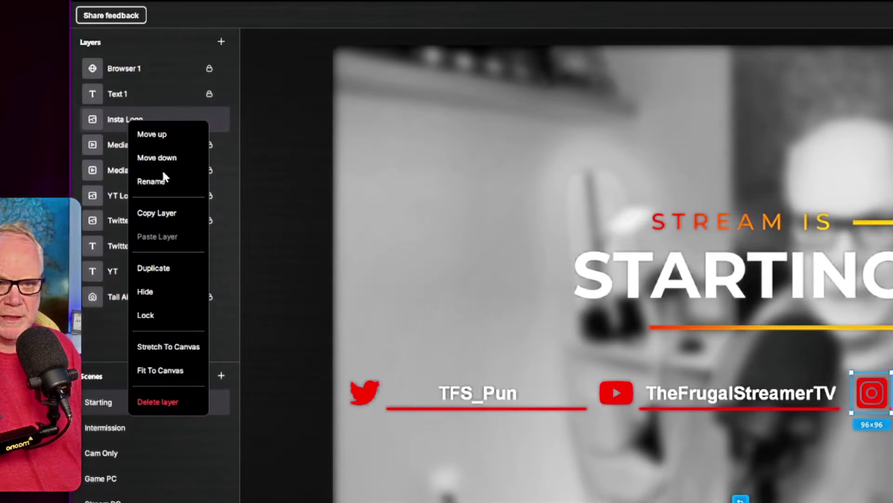
{"action": "left_click", "coordinate": [119, 118]}
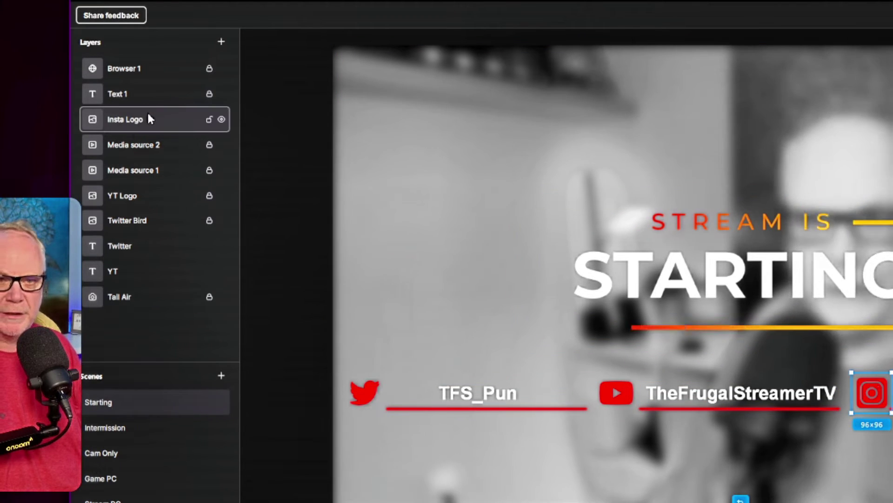
{"action": "right_click", "coordinate": [141, 125]}
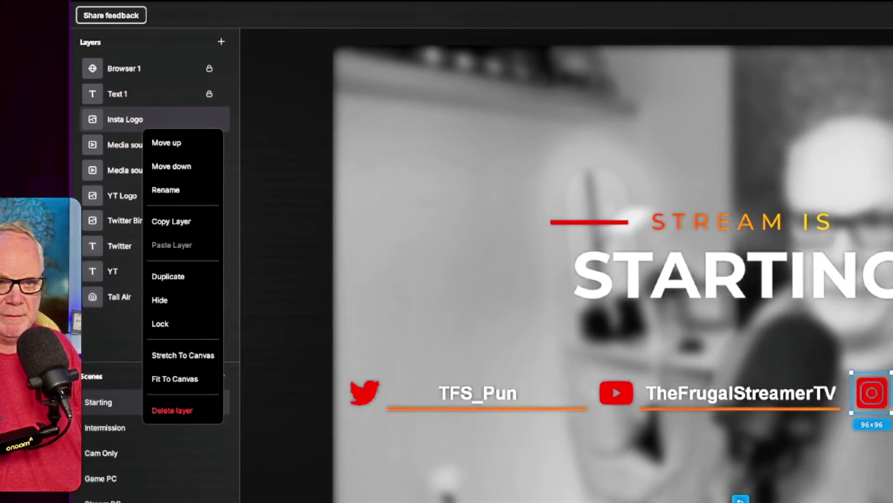
{"action": "left_click", "coordinate": [107, 326]}
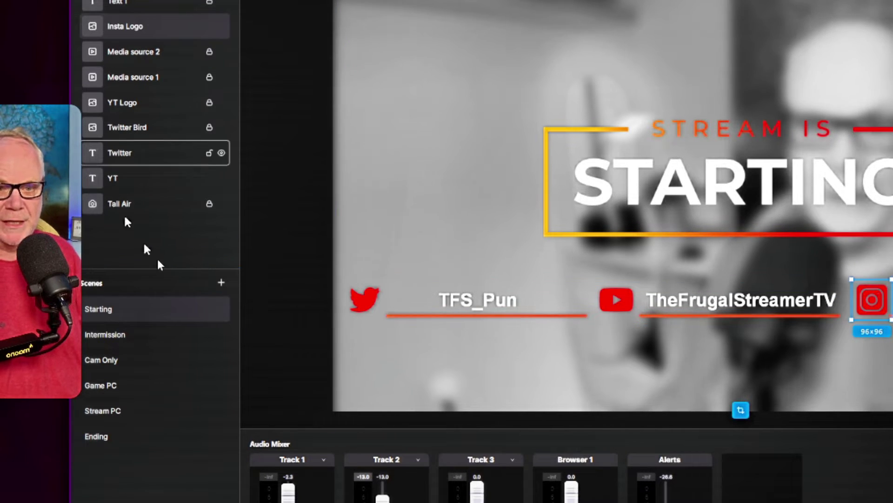
{"action": "left_click", "coordinate": [137, 333]}
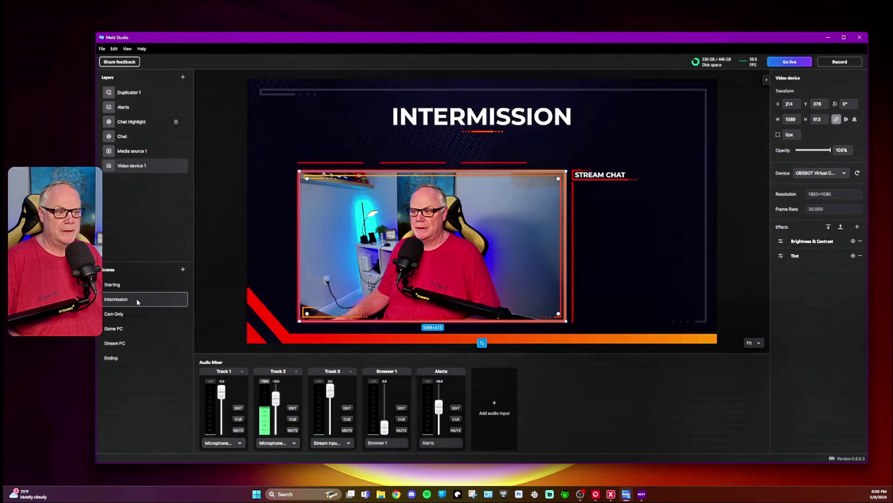
{"action": "left_click", "coordinate": [133, 315]}
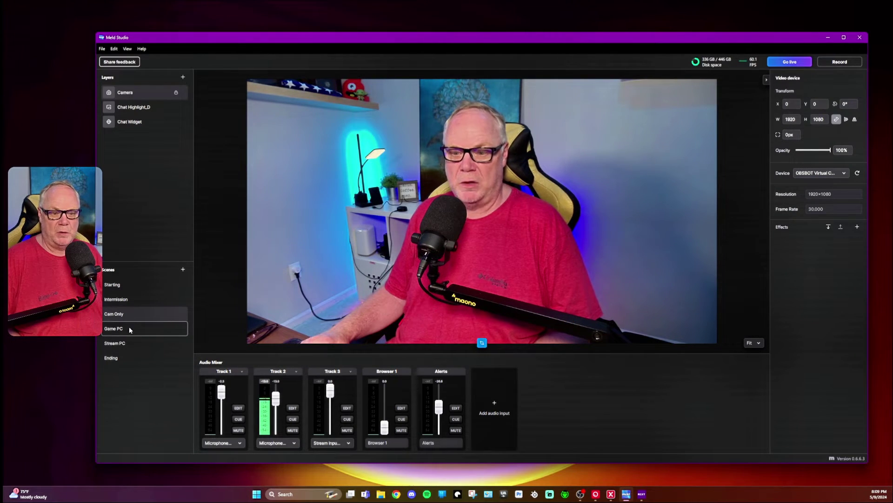
{"action": "left_click", "coordinate": [130, 328]}
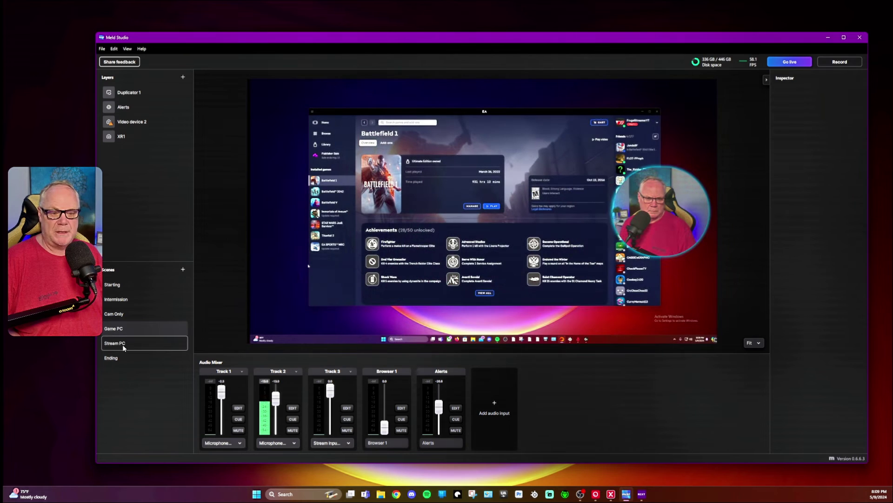
{"action": "left_click", "coordinate": [122, 345]}
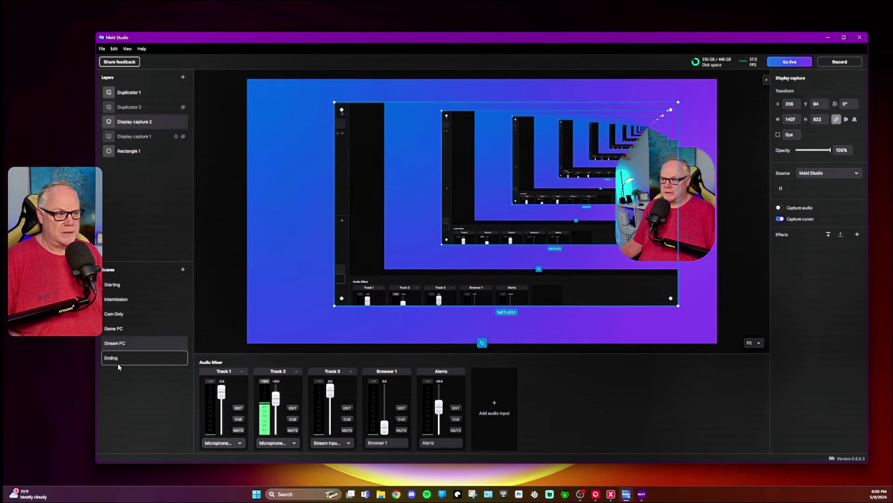
{"action": "left_click", "coordinate": [118, 361]}
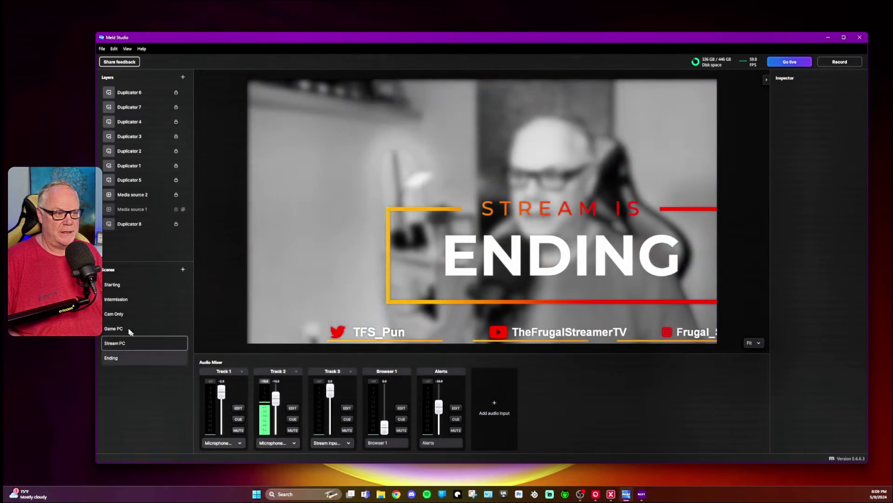
{"action": "left_click", "coordinate": [121, 285]}
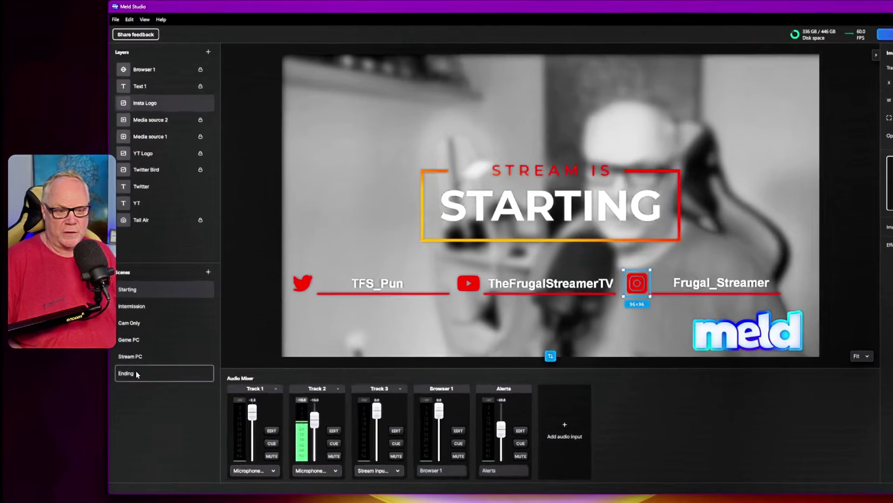
{"action": "right_click", "coordinate": [122, 364]}
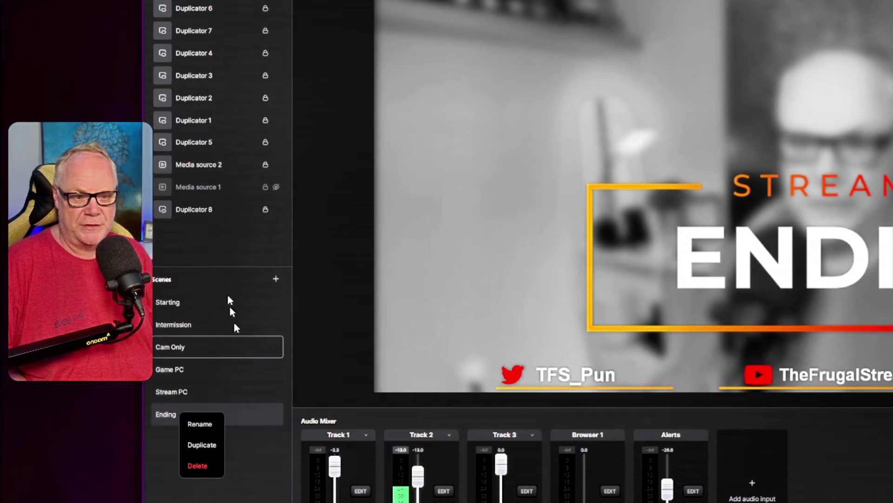
{"action": "left_click", "coordinate": [222, 241]}
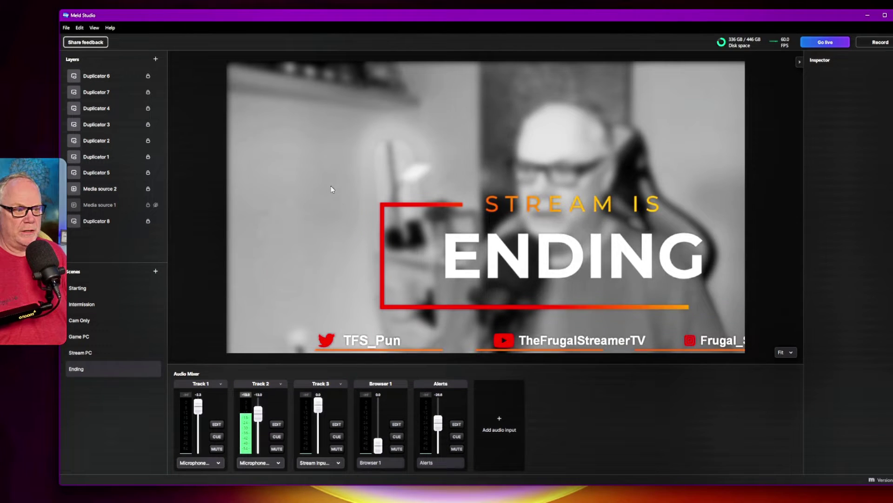
Step: Return to the Starting scene and inspect the Browser 1 layer and the STARTING title graphic
{"action": "left_click", "coordinate": [89, 284]}
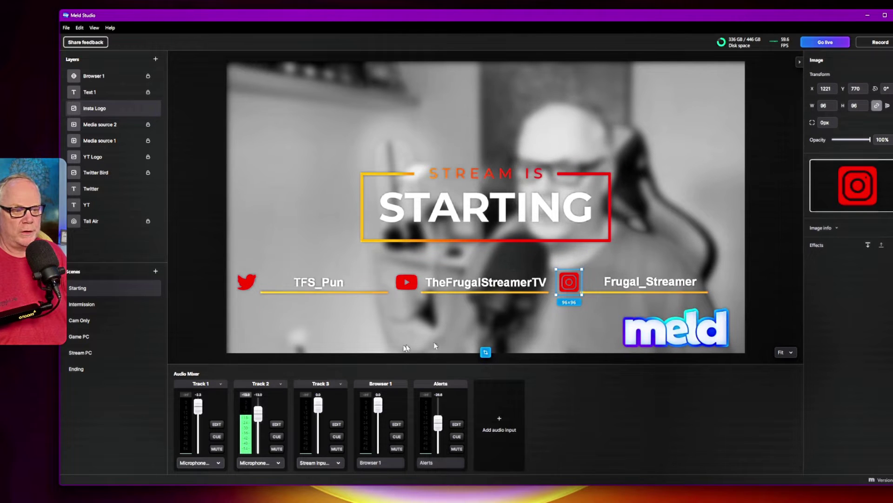
{"action": "left_click", "coordinate": [284, 203]}
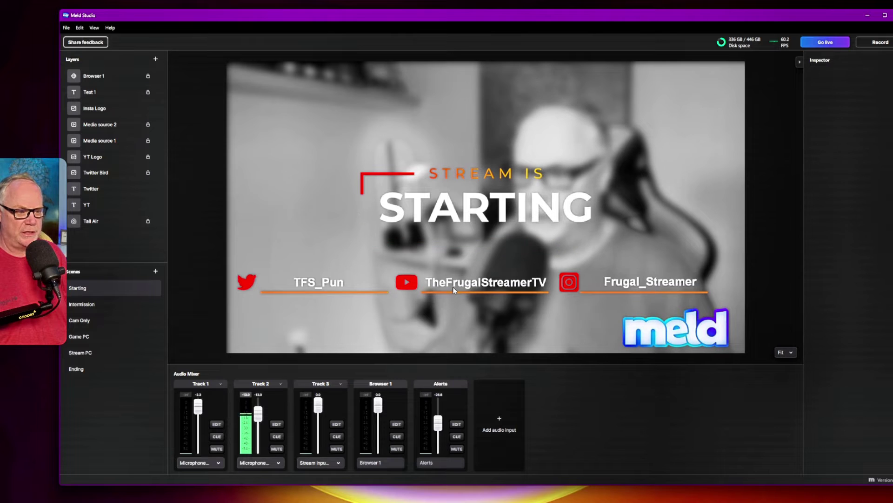
{"action": "left_click", "coordinate": [145, 77]}
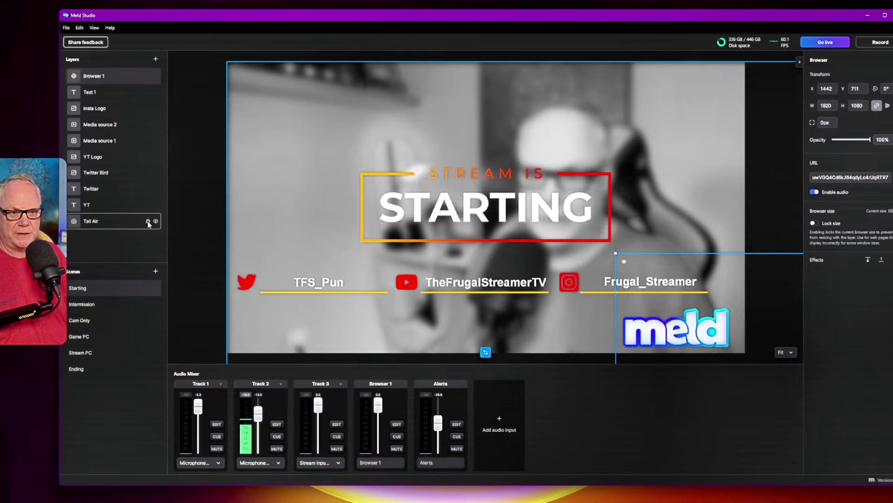
{"action": "left_click", "coordinate": [486, 187]}
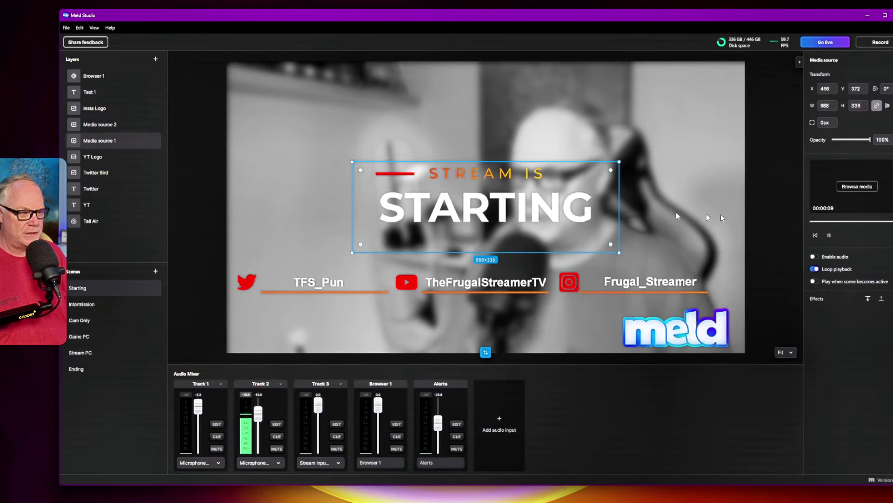
Step: Add a Rectangle layer and position, enlarge and crop it over the STARTING title
{"action": "left_click", "coordinate": [155, 58]}
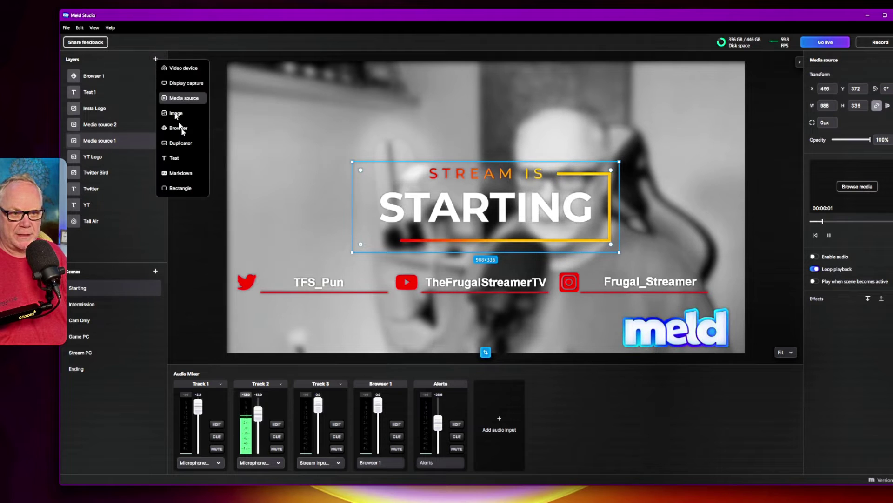
{"action": "left_click", "coordinate": [180, 188]}
{"action": "left_click_drag", "start_coordinate": [254, 62], "coordinate": [417, 118]}
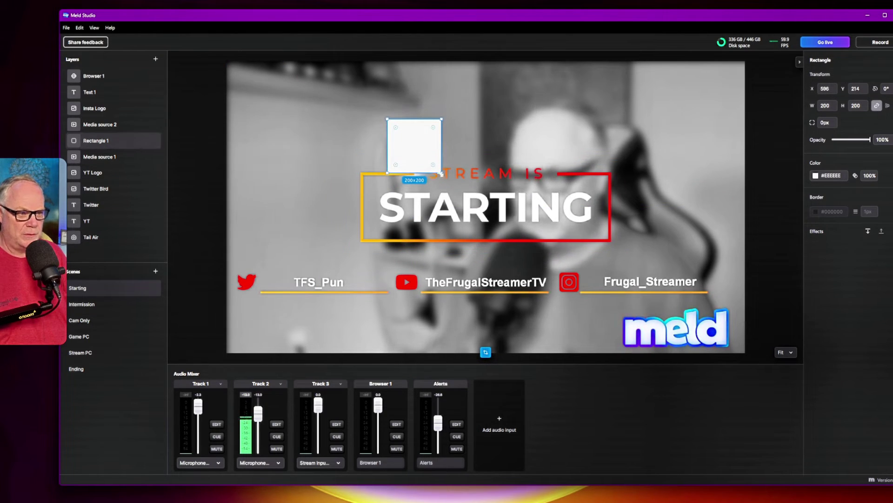
{"action": "left_click_drag", "start_coordinate": [441, 169], "coordinate": [564, 296]}
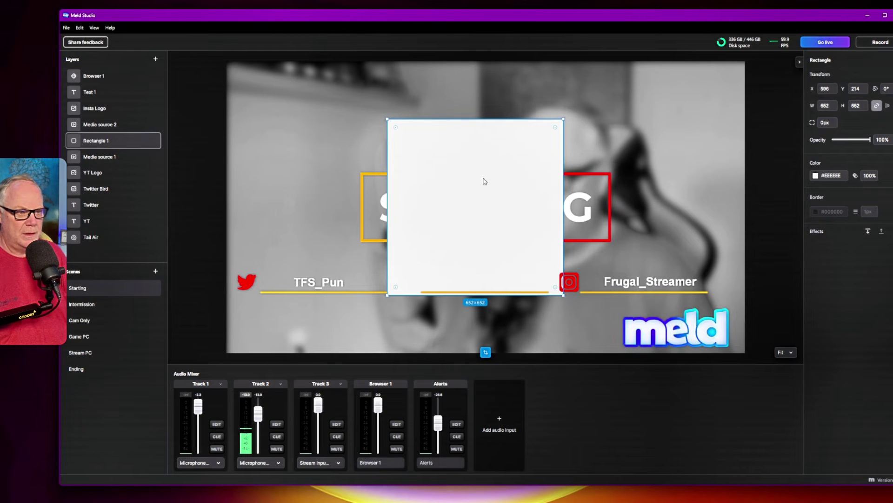
{"action": "double_click", "coordinate": [468, 204]}
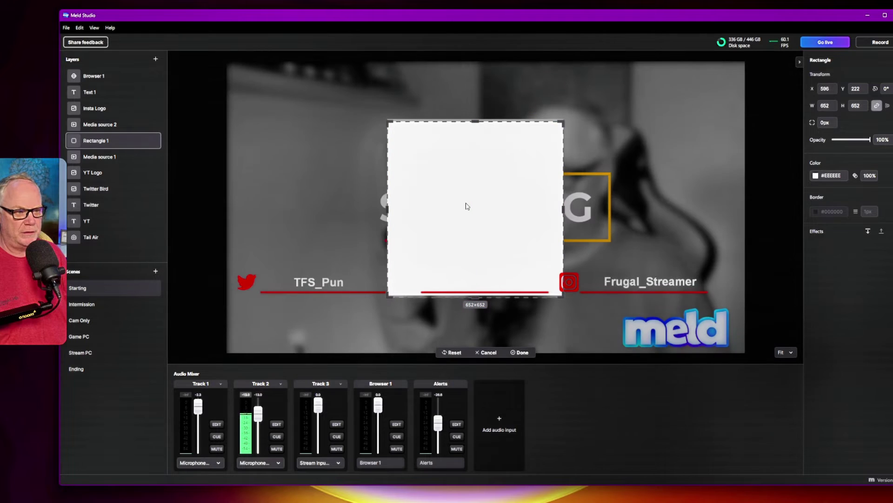
{"action": "left_click", "coordinate": [477, 121]}
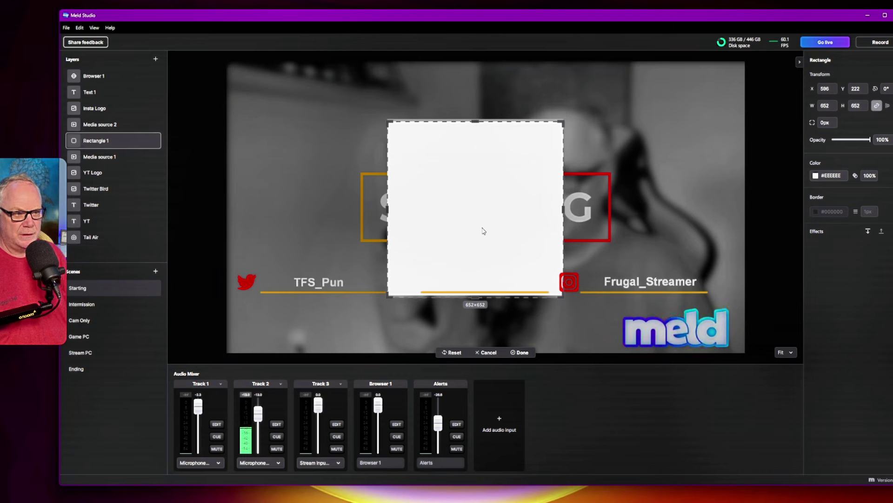
{"action": "left_click_drag", "start_coordinate": [483, 231], "coordinate": [484, 228]}
{"action": "key", "text": "Return"}
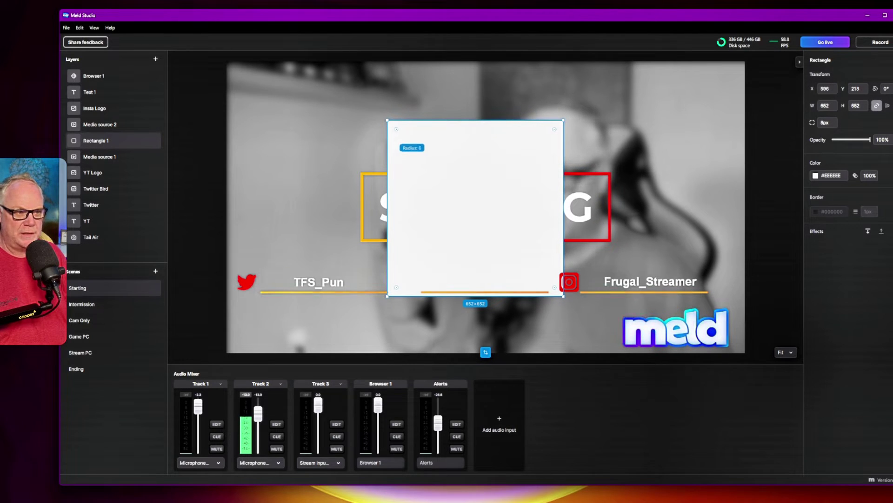
Step: Round the rectangle's corners, then drag the corner radius back to 0
{"action": "left_click_drag", "start_coordinate": [400, 132], "coordinate": [413, 146]}
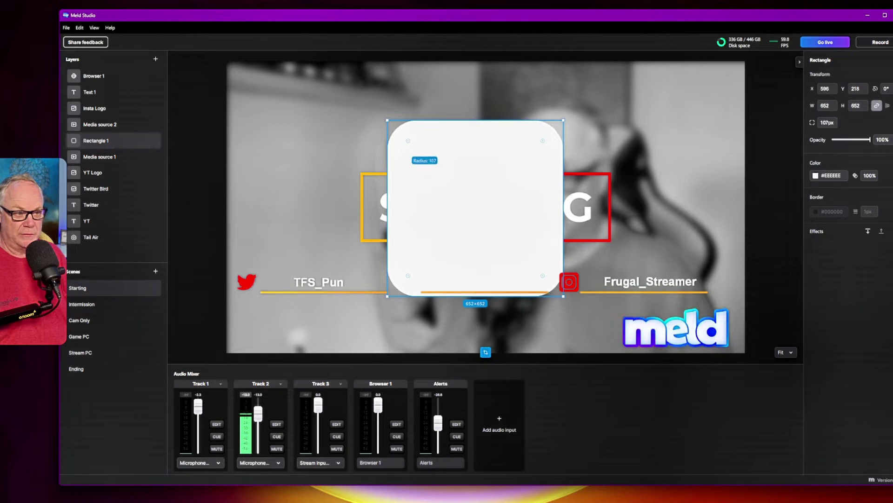
{"action": "left_click_drag", "start_coordinate": [395, 128], "coordinate": [322, 135]}
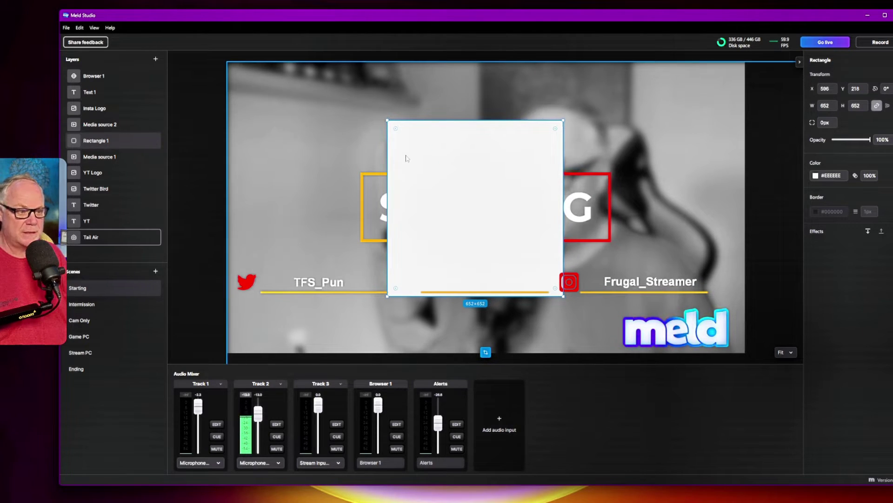
{"action": "left_click", "coordinate": [355, 191]}
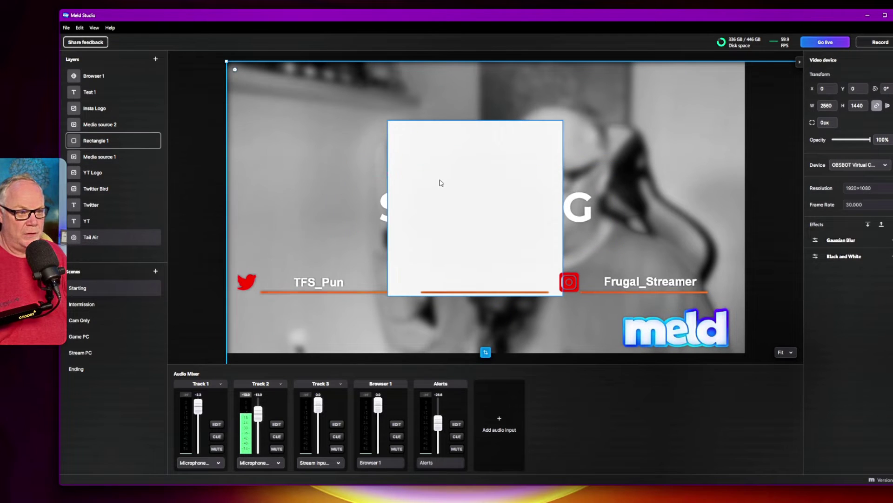
Step: Snap Rectangle 1 to horizontal centre at X 634, Y 213, then review Smart Guides settings
{"action": "left_click_drag", "start_coordinate": [440, 182], "coordinate": [474, 196]}
{"action": "left_click", "coordinate": [382, 131]}
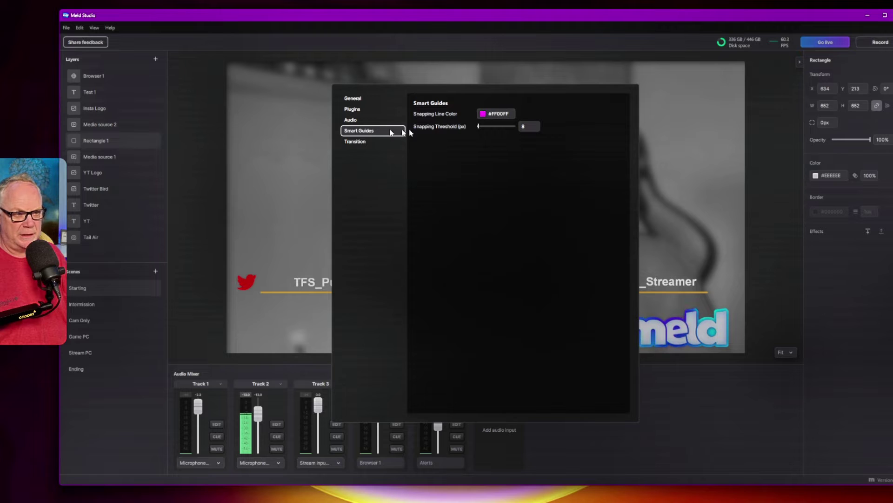
{"action": "left_click", "coordinate": [325, 64]}
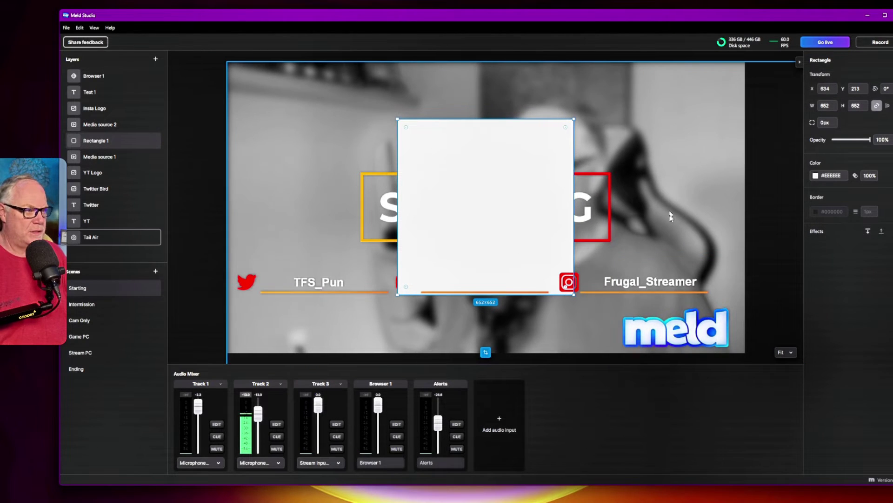
Step: Add a Track 4 audio input to the mixer and leave its Select device unset
{"action": "left_click", "coordinate": [669, 187]}
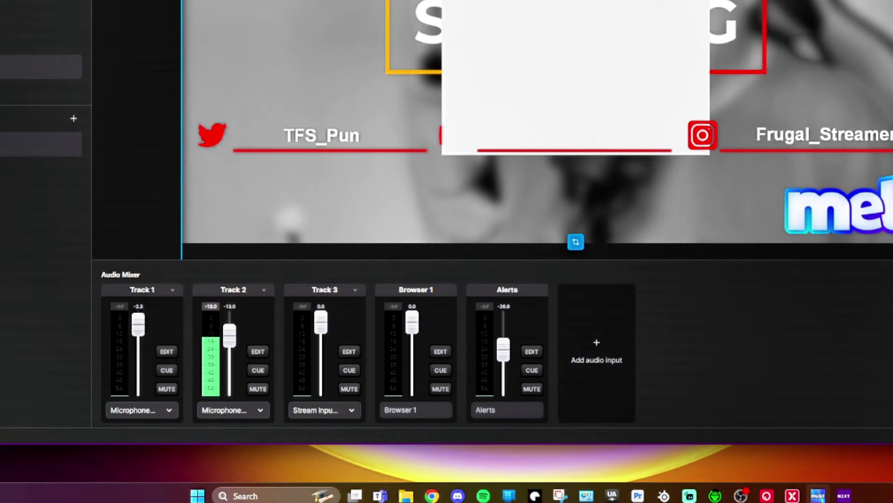
{"action": "left_click", "coordinate": [596, 343]}
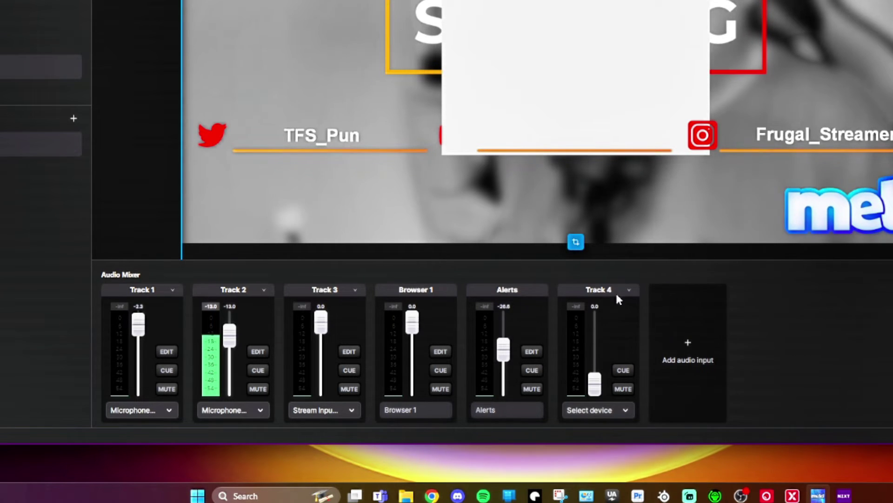
{"action": "left_click", "coordinate": [625, 410]}
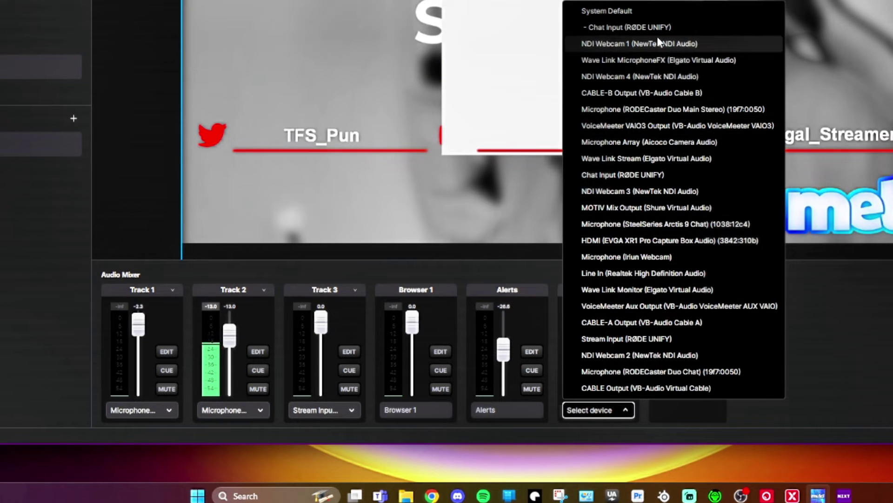
{"action": "left_click", "coordinate": [890, 388]}
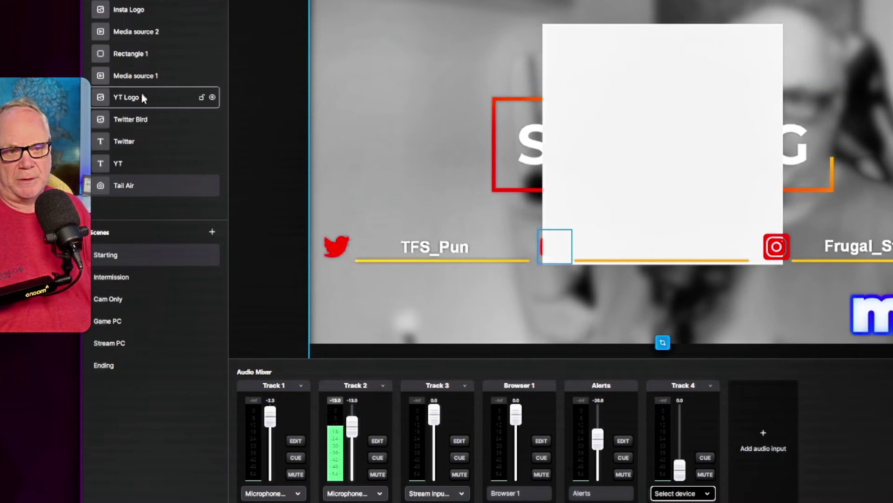
{"action": "left_click", "coordinate": [128, 56]}
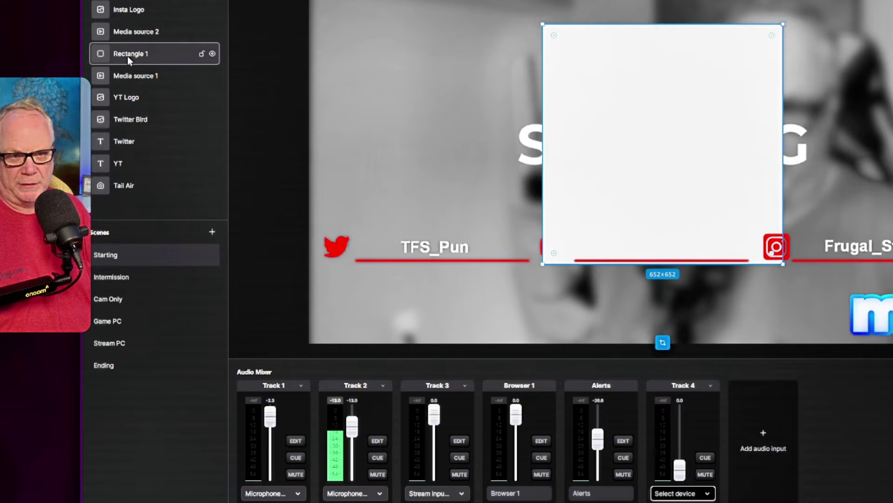
{"action": "right_click", "coordinate": [157, 52]}
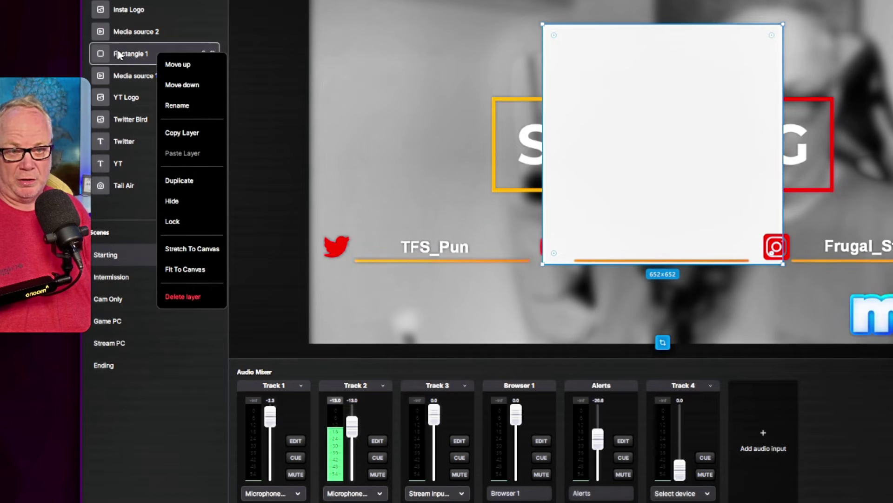
{"action": "left_click", "coordinate": [138, 54]}
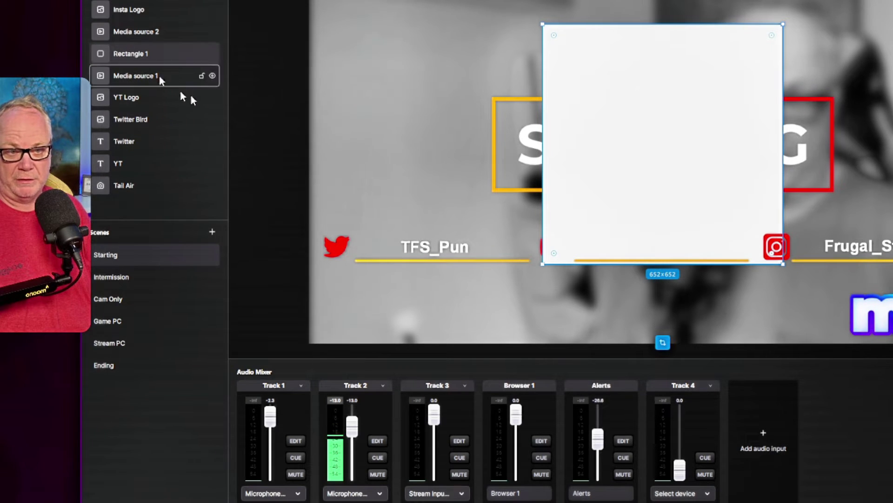
{"action": "left_click", "coordinate": [149, 31]}
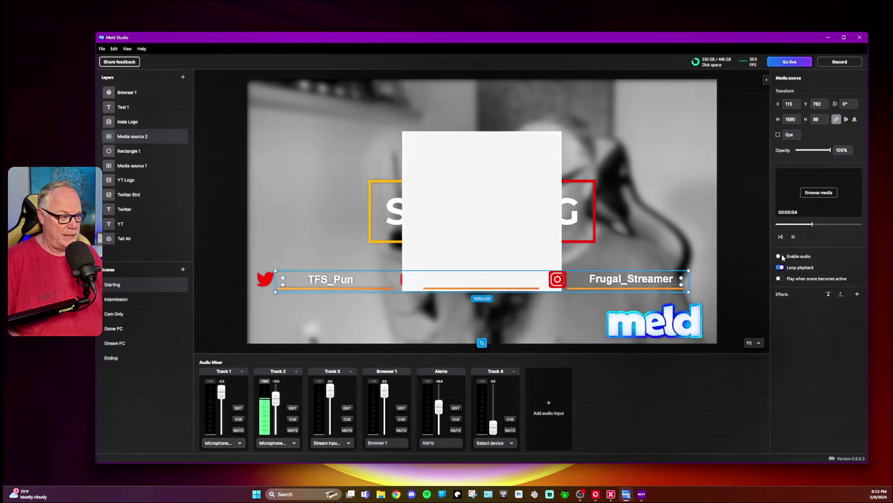
{"action": "left_click", "coordinate": [835, 249]}
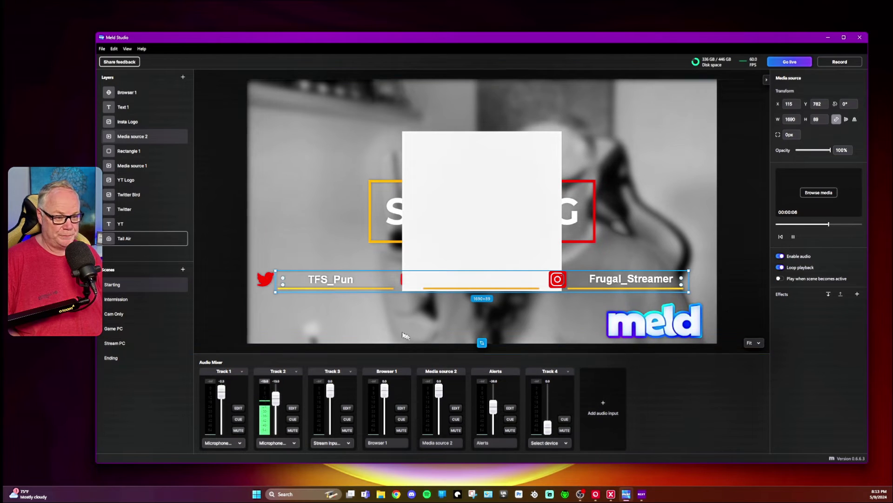
{"action": "left_click", "coordinate": [779, 256]}
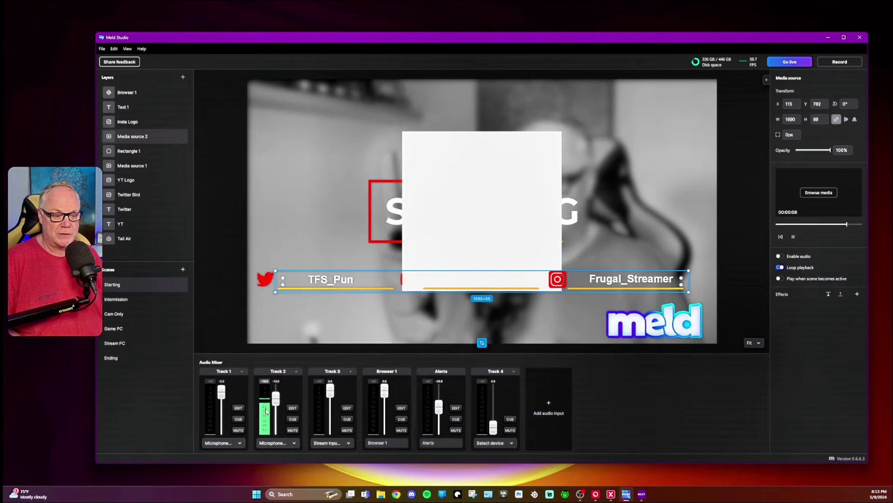
Step: Toggle Track 2's Mono off again, review its Left/Right channels, then drop Track 3 to -27.7 dB
{"action": "left_click", "coordinate": [293, 408]}
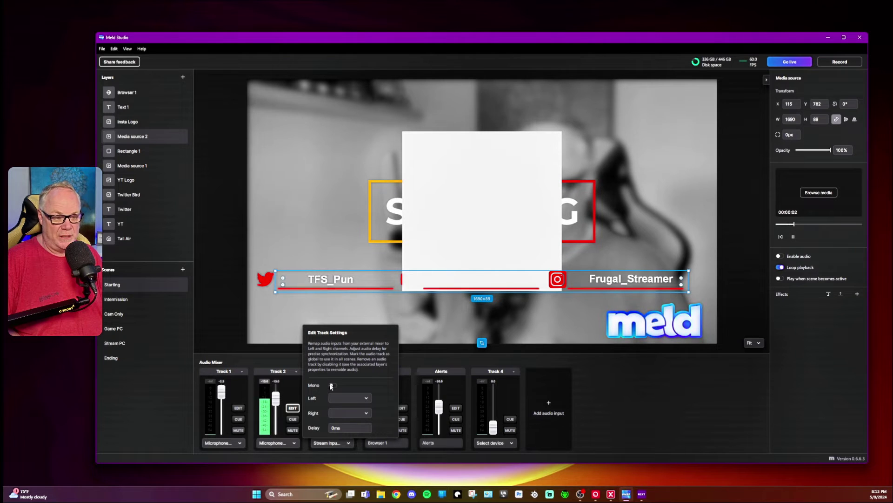
{"action": "left_click", "coordinate": [332, 385]}
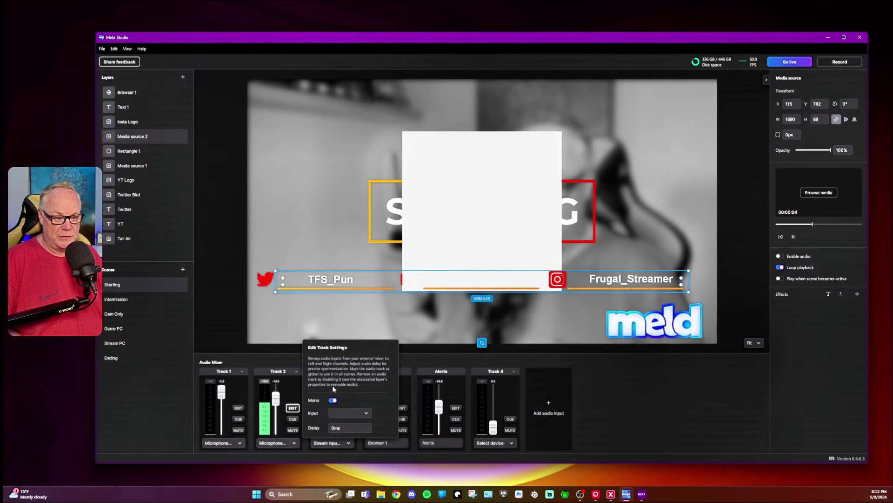
{"action": "left_click", "coordinate": [331, 401]}
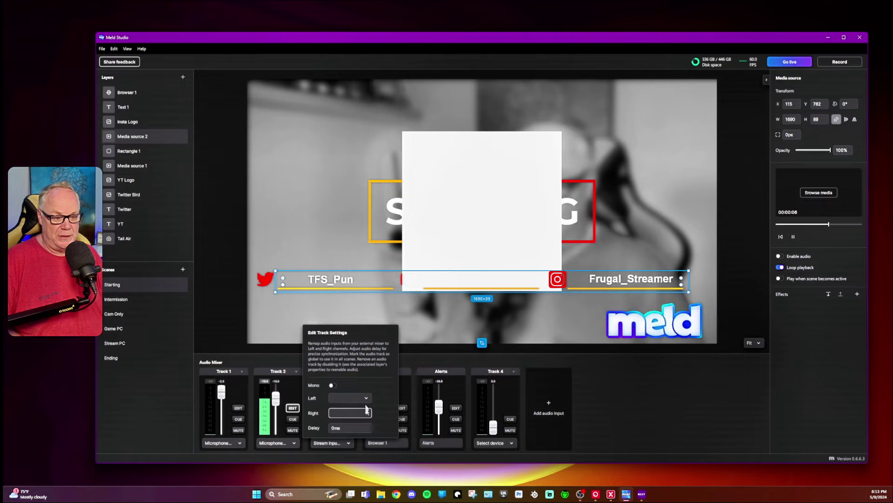
{"action": "left_click", "coordinate": [367, 398]}
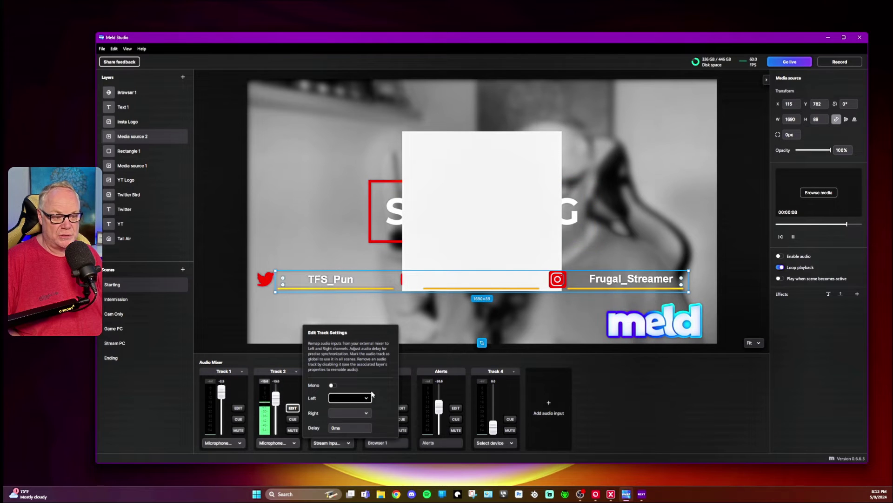
{"action": "left_click", "coordinate": [372, 397]}
{"action": "left_click", "coordinate": [398, 406]}
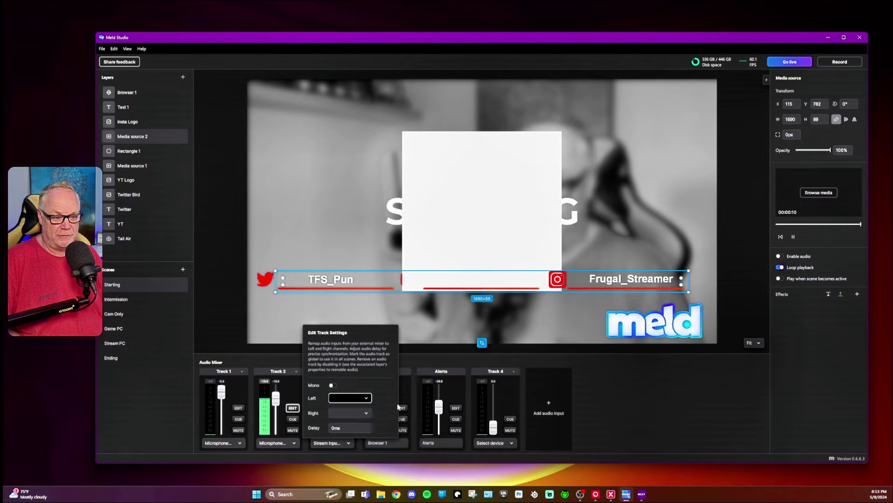
{"action": "left_click", "coordinate": [364, 413]}
{"action": "left_click", "coordinate": [382, 422]}
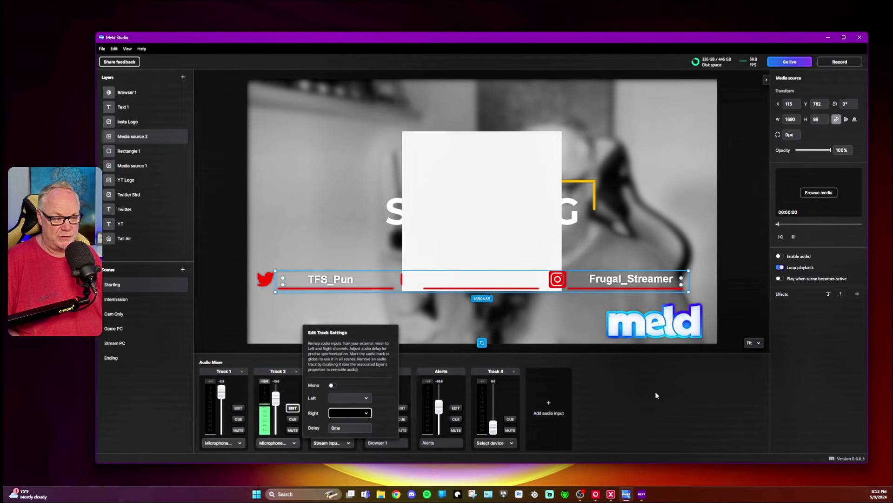
{"action": "left_click", "coordinate": [630, 395]}
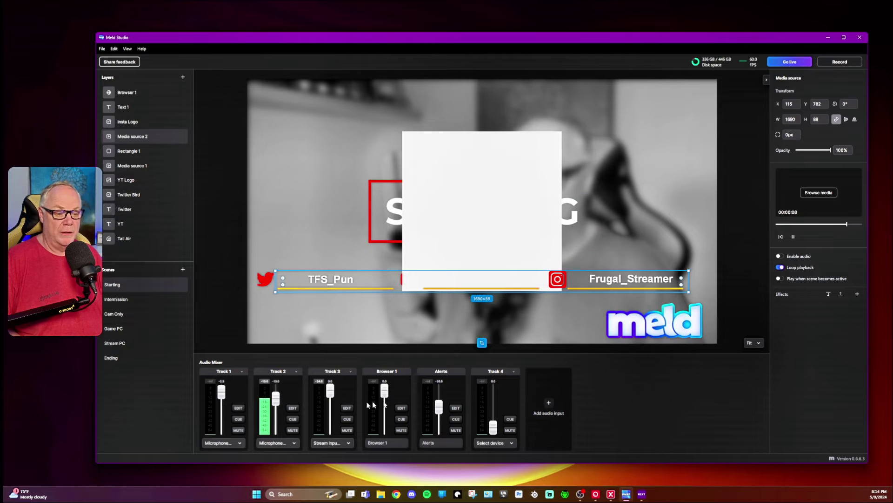
{"action": "left_click_drag", "start_coordinate": [330, 391], "coordinate": [330, 409]}
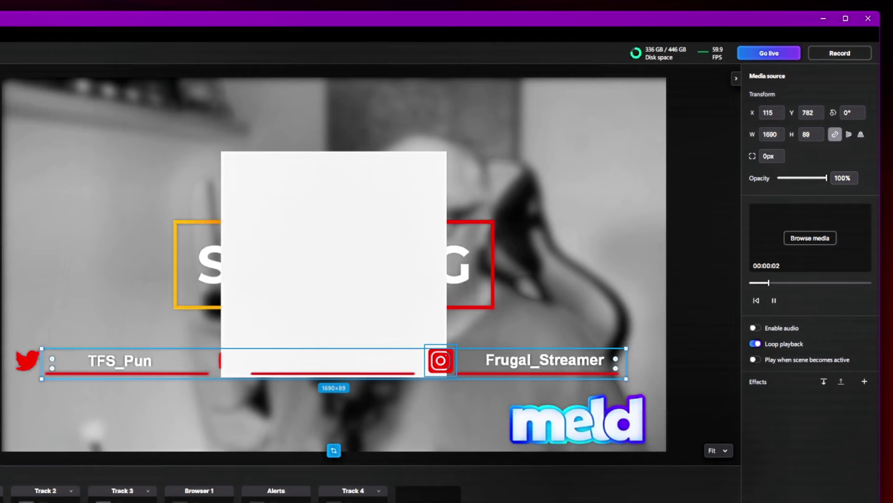
Step: Select the Frugal_Streamer text layer and highlight all of its label text
{"action": "left_click", "coordinate": [440, 361]}
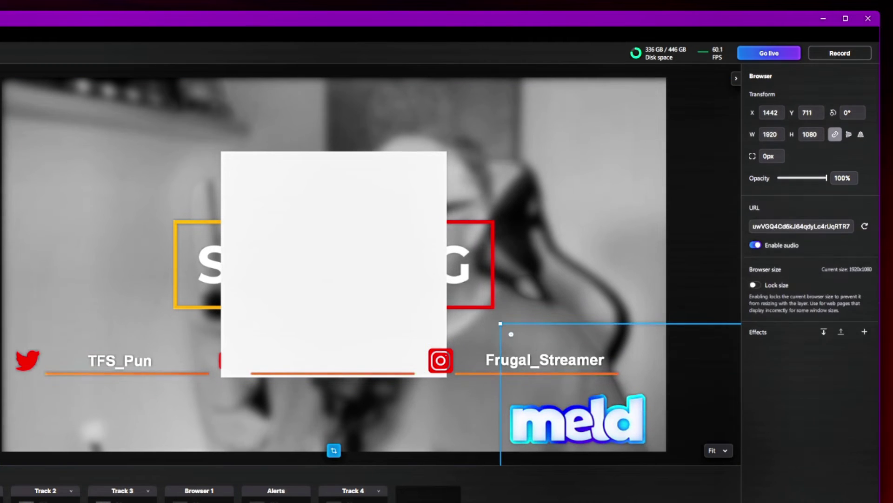
{"action": "left_click", "coordinate": [544, 359]}
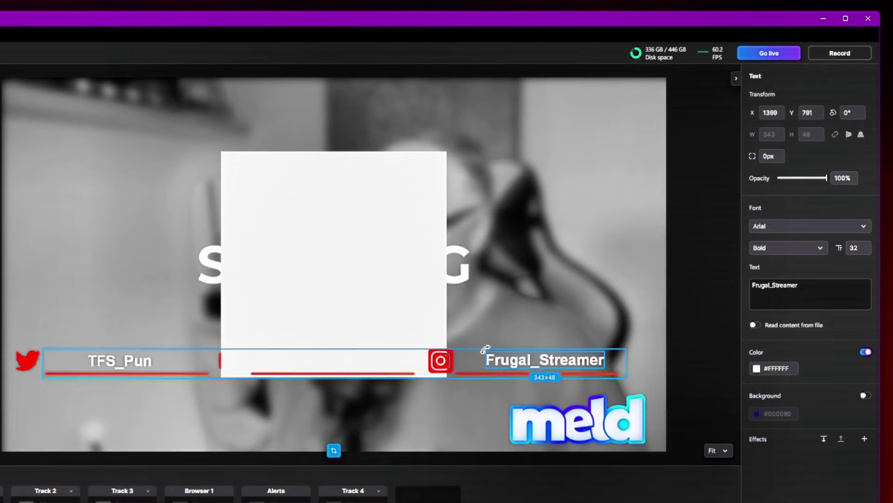
{"action": "left_click", "coordinate": [829, 287]}
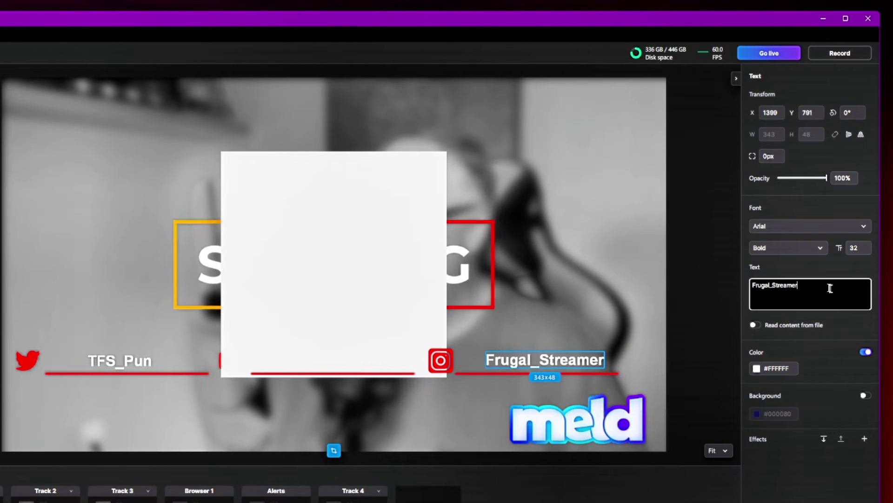
{"action": "left_click_drag", "start_coordinate": [789, 285], "coordinate": [741, 290]}
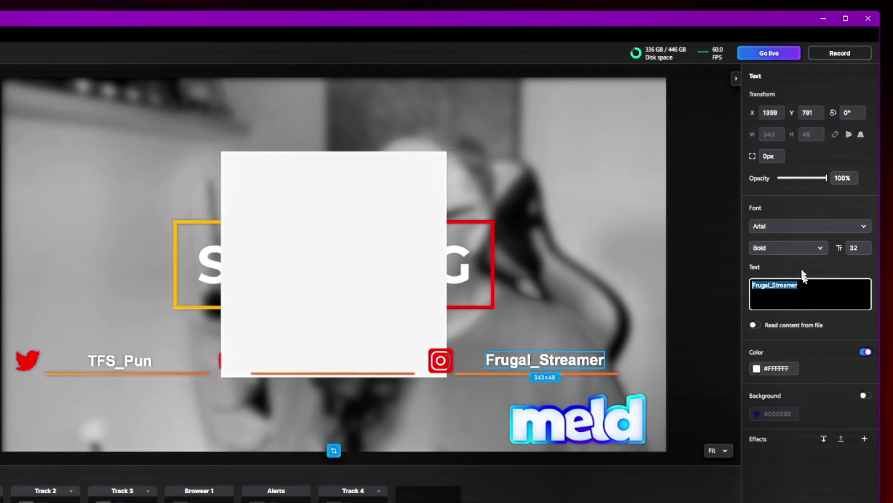
Step: Browse the font list and close it, keeping the label in Arial
{"action": "left_click", "coordinate": [811, 228]}
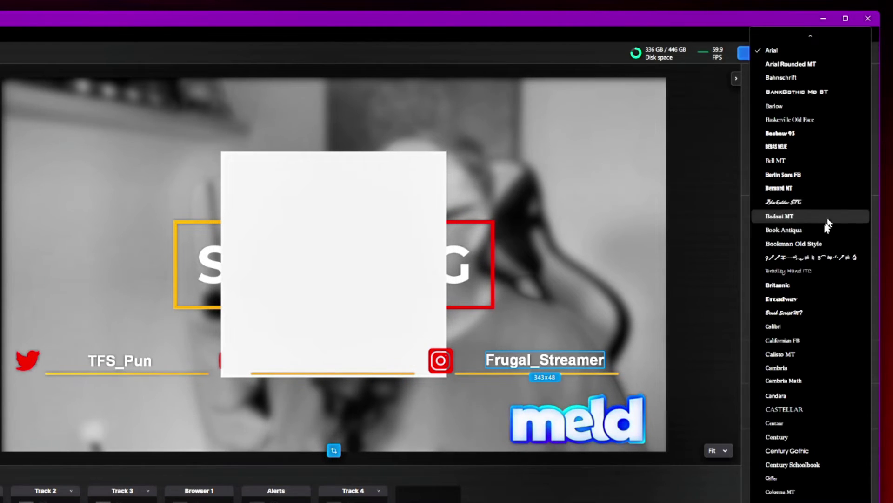
{"action": "scroll", "coordinate": [838, 225], "scroll_direction": "down", "scroll_amount": 3}
{"action": "scroll", "coordinate": [834, 224], "scroll_direction": "up", "scroll_amount": 2}
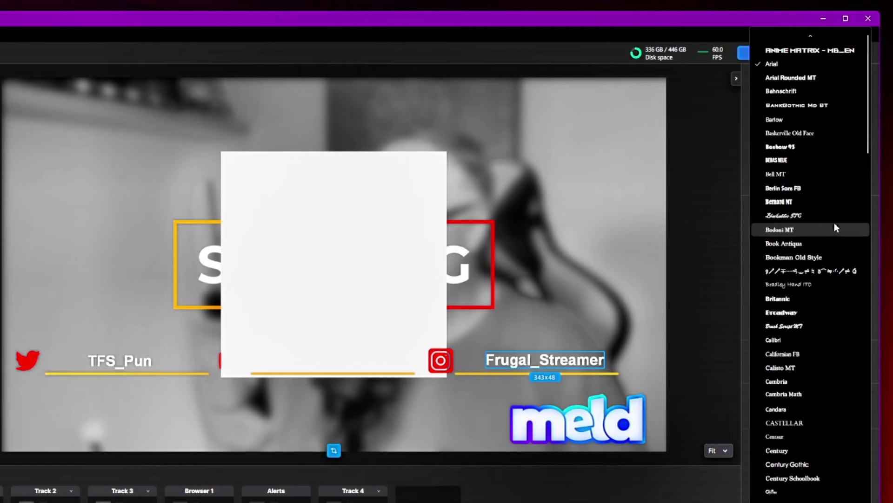
{"action": "left_click", "coordinate": [722, 437]}
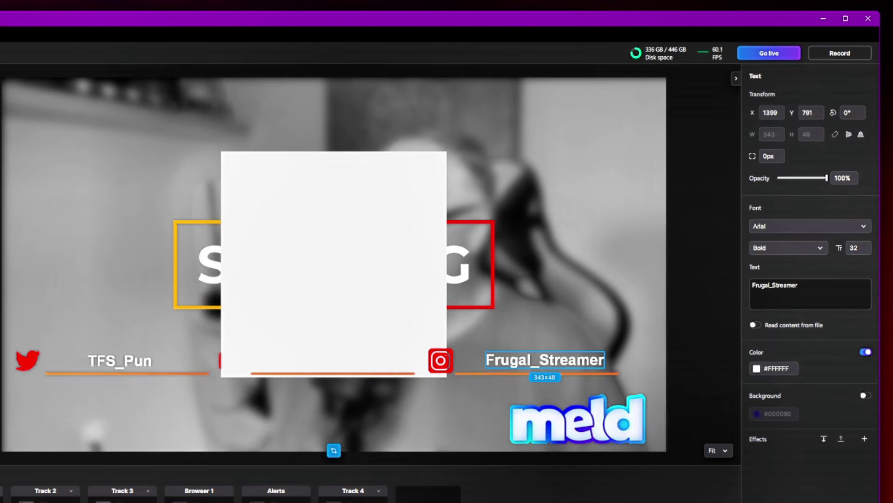
Step: Try dark red and the red frame's colour on the handle text, then cancel to keep #FFFFFF
{"action": "left_click", "coordinate": [754, 370]}
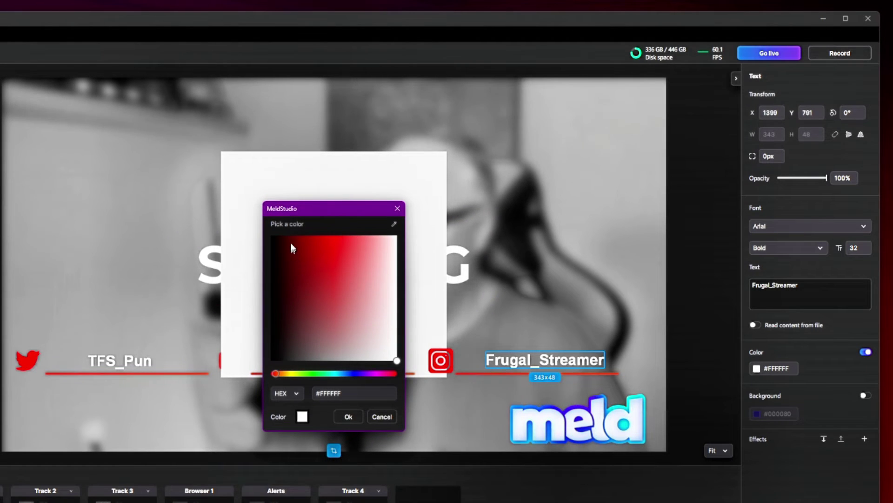
{"action": "left_click", "coordinate": [291, 242]}
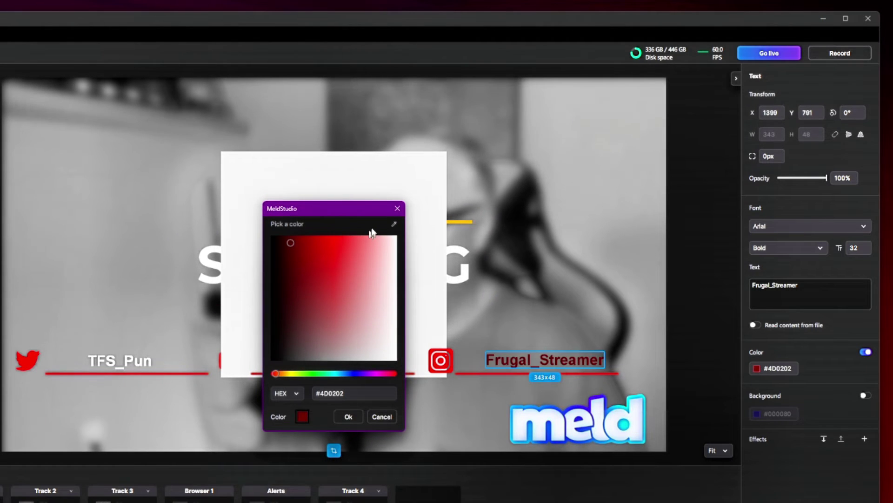
{"action": "left_click", "coordinate": [395, 223]}
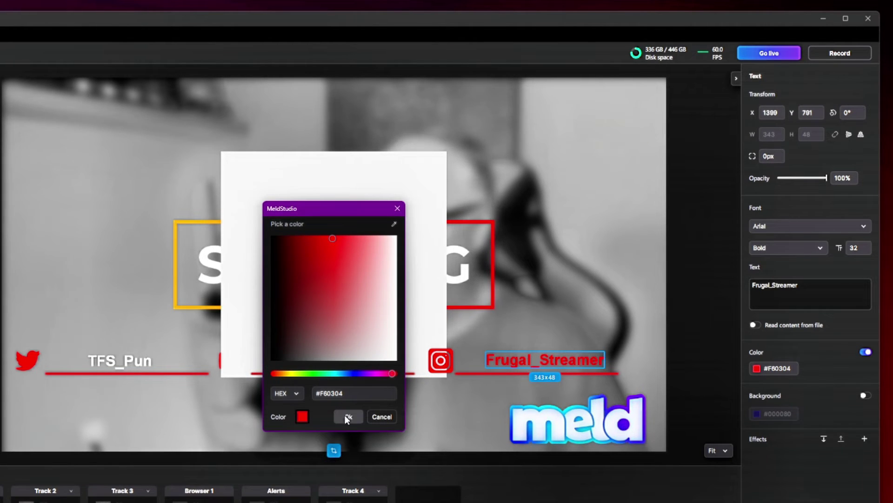
{"action": "left_click", "coordinate": [379, 415]}
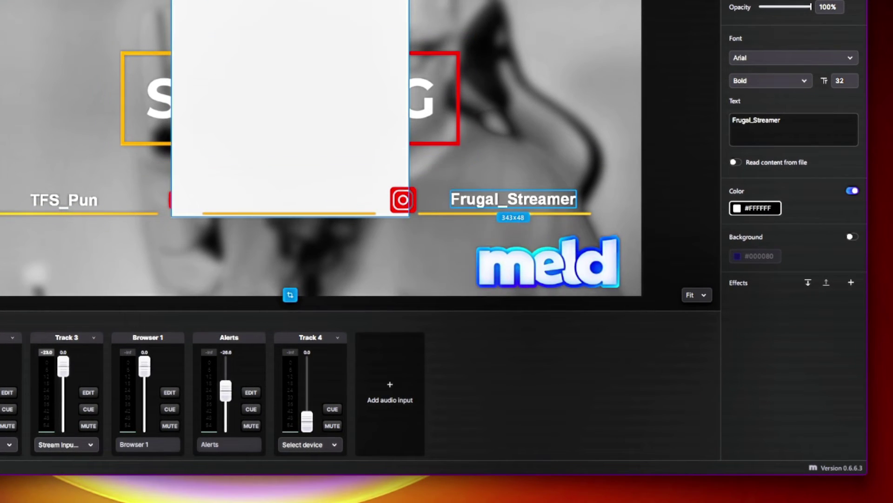
Step: Delete the white 652×652 square over the Starting overlay and select the camera source
{"action": "left_click", "coordinate": [182, 206]}
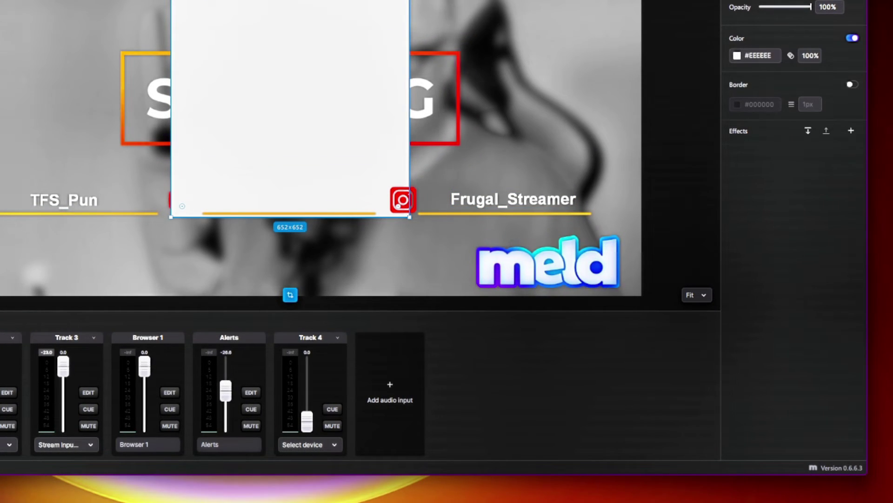
{"action": "key", "text": "Delete"}
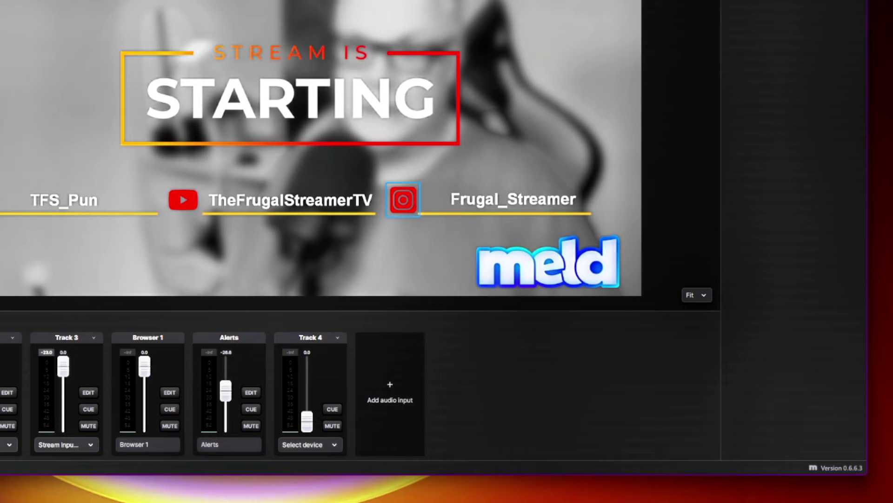
{"action": "left_click", "coordinate": [581, 159]}
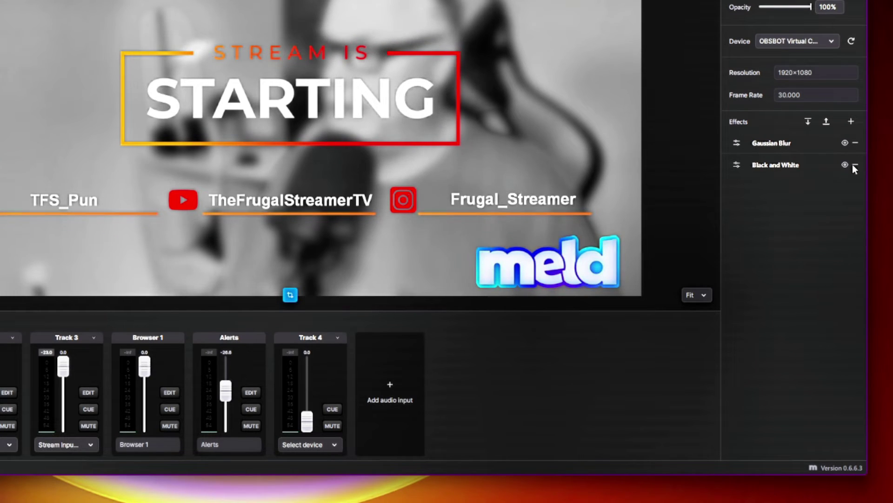
{"action": "left_click", "coordinate": [851, 121]}
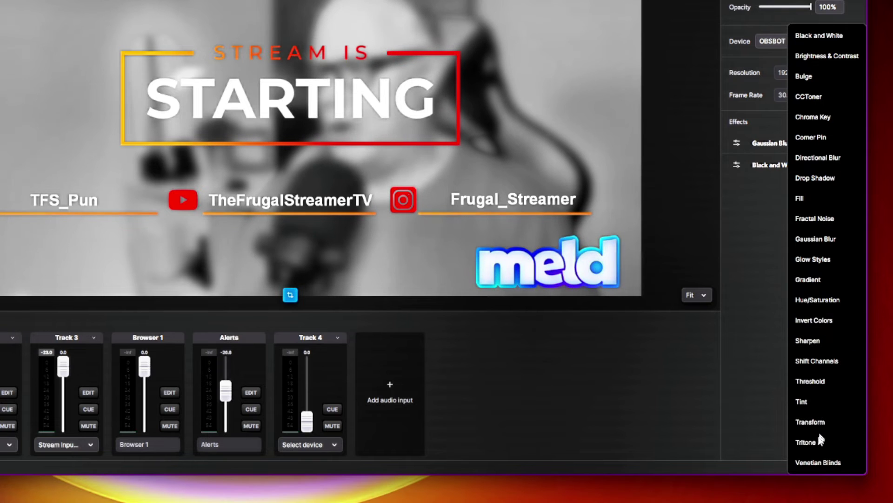
{"action": "left_click", "coordinate": [762, 414]}
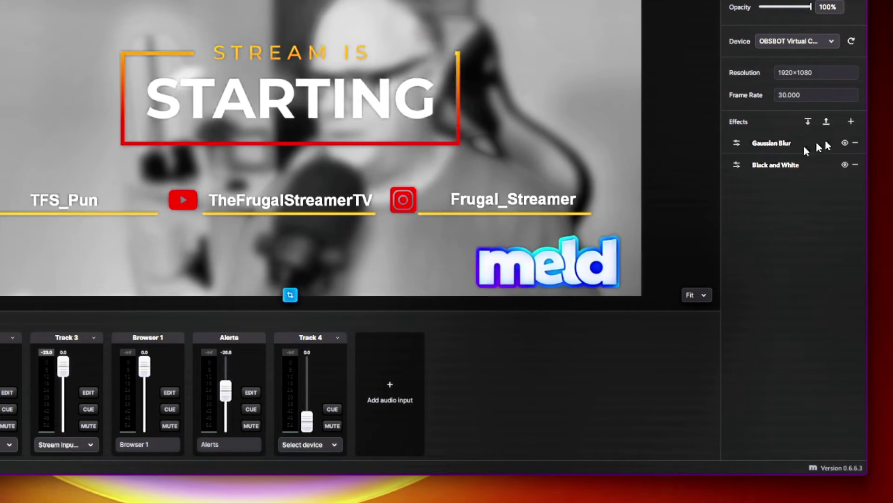
Step: Check the Black and White effect, then reduce Gaussian Blur blurriness; browse effects without adding one
{"action": "left_click", "coordinate": [743, 165]}
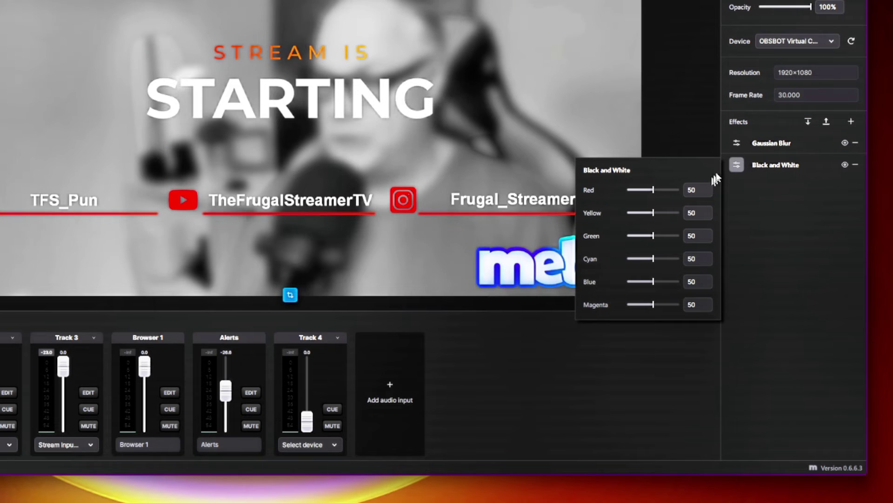
{"action": "left_click", "coordinate": [737, 166]}
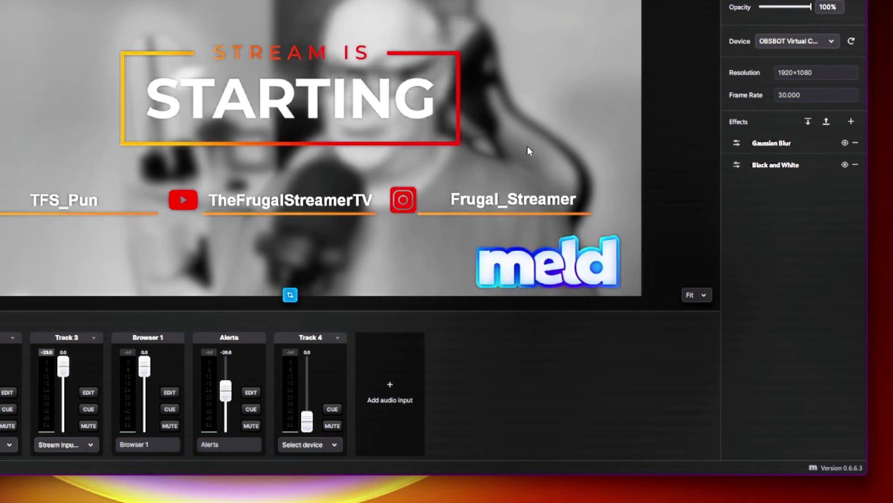
{"action": "left_click", "coordinate": [735, 145]}
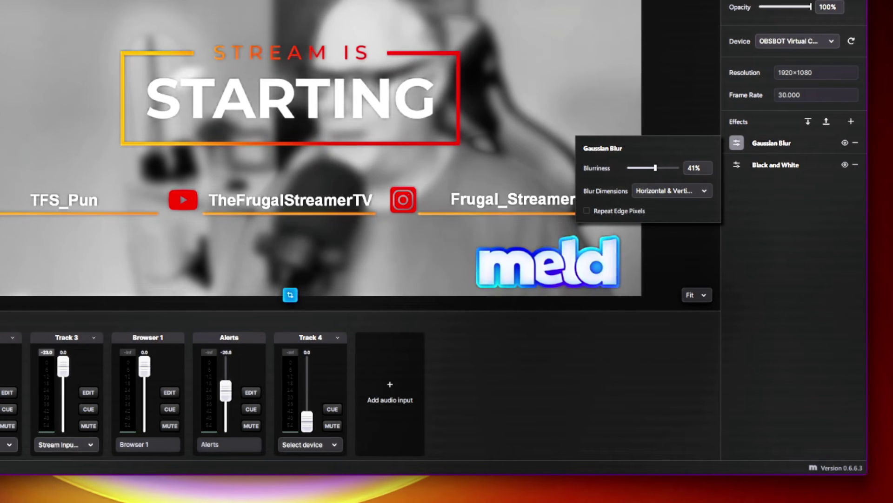
{"action": "mouse_move", "coordinate": [656, 169]}
{"action": "left_mouse_down"}
{"action": "mouse_move", "coordinate": [627, 168]}
{"action": "mouse_move", "coordinate": [670, 168]}
{"action": "mouse_move", "coordinate": [655, 169]}
{"action": "left_mouse_up"}
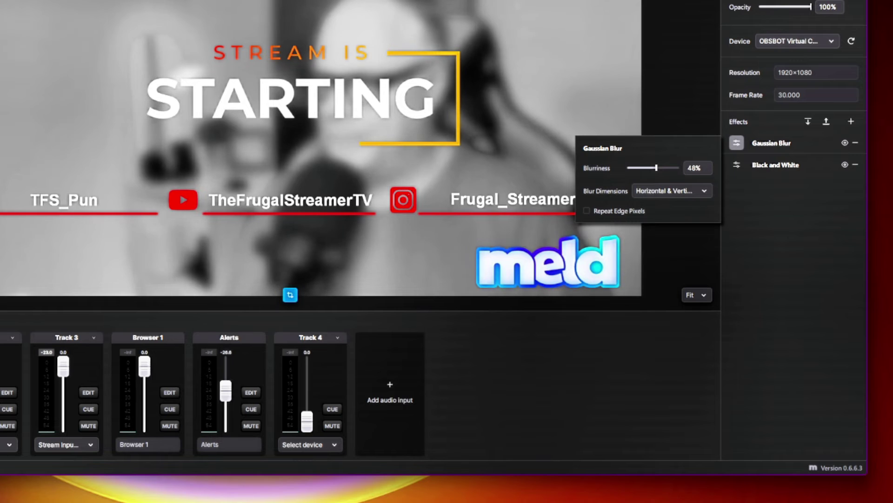
{"action": "left_click", "coordinate": [823, 277]}
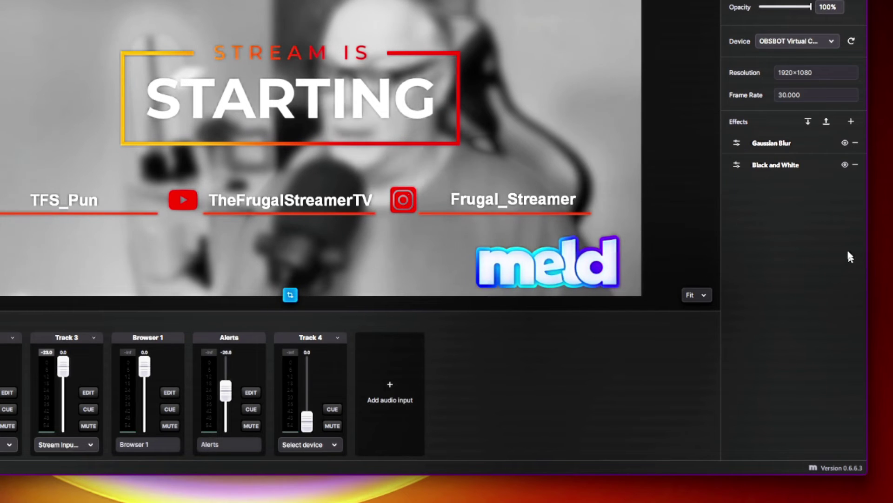
{"action": "left_click", "coordinate": [851, 122]}
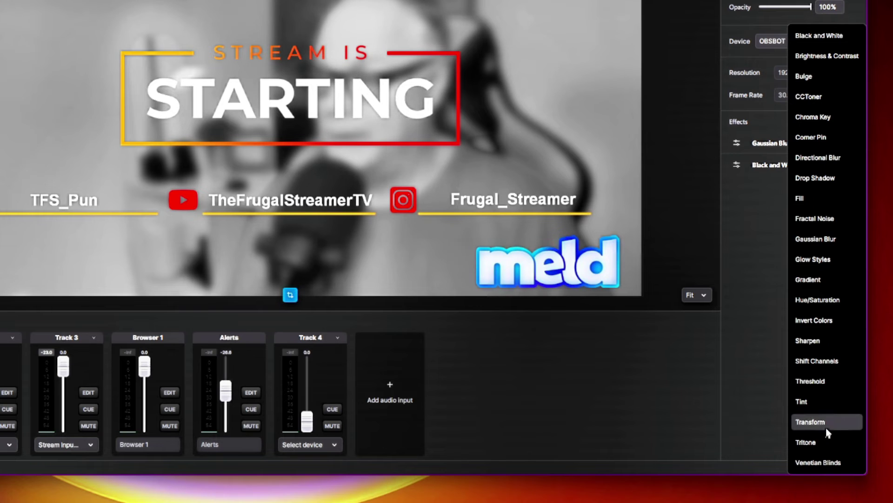
{"action": "left_click", "coordinate": [775, 236]}
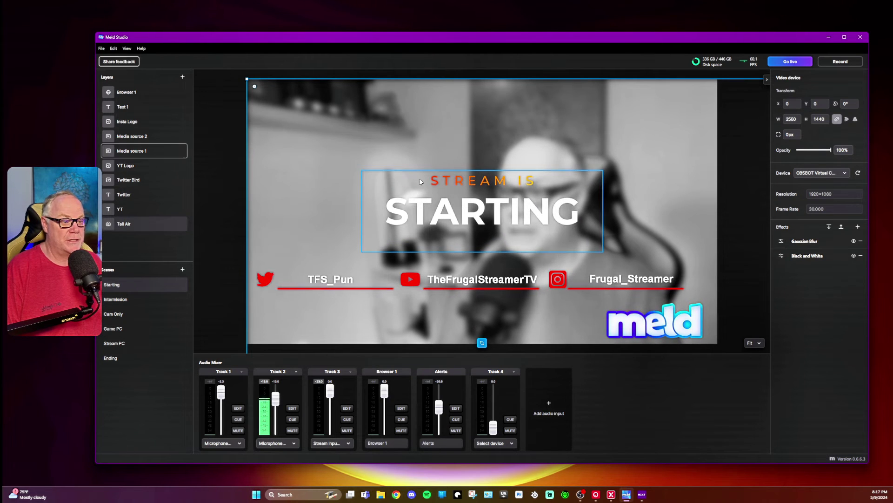
Step: In the radial editor, go live on Intermission, Cam Only, Game PC, then Cam Only again
{"action": "key", "text": "Tab"}
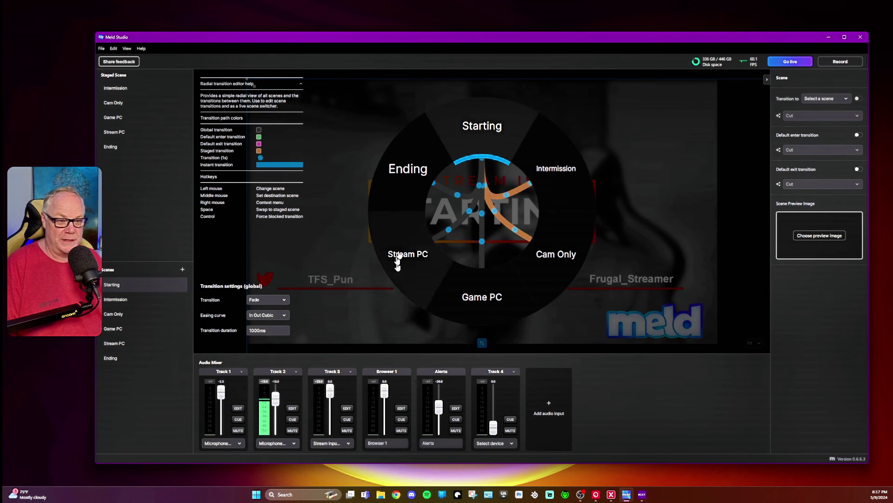
{"action": "left_click", "coordinate": [549, 157]}
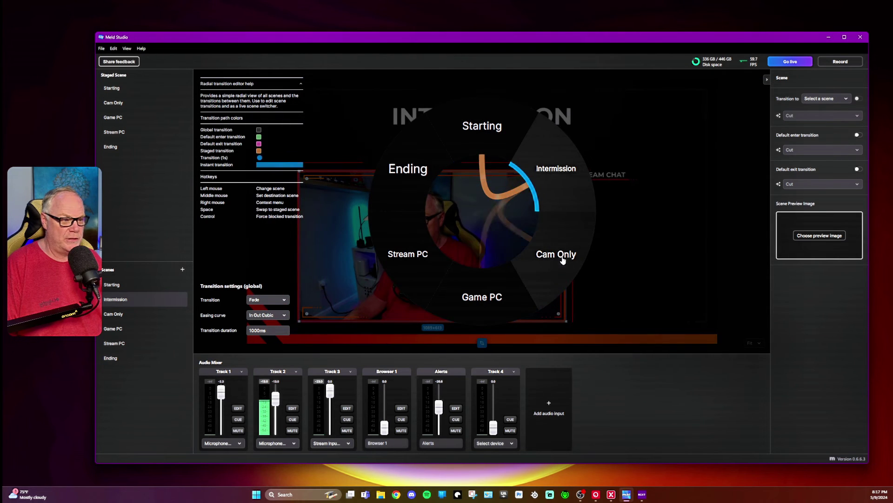
{"action": "left_click", "coordinate": [565, 258]}
{"action": "left_click", "coordinate": [484, 310]}
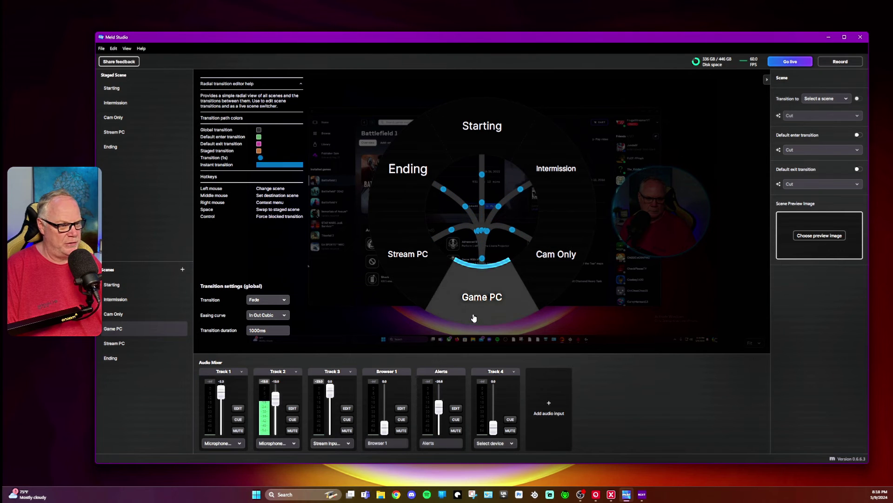
{"action": "left_click", "coordinate": [546, 273]}
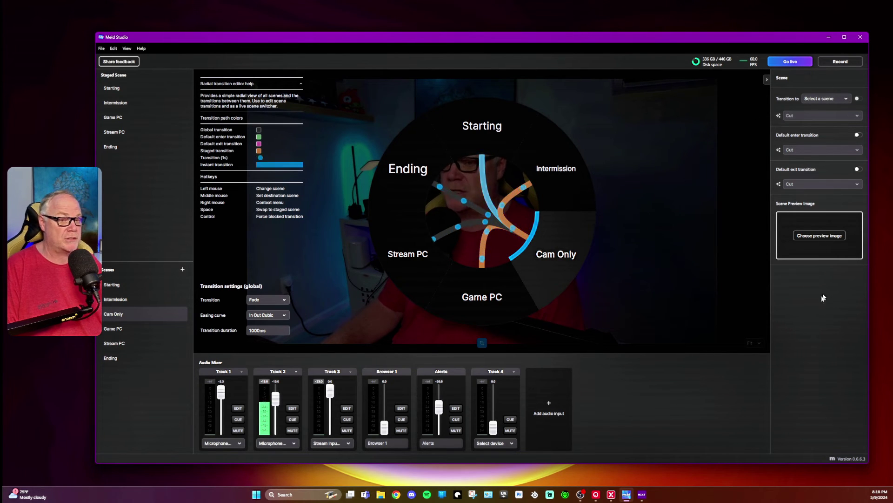
Step: Enable the default enter transition keeping Cut, switch to Game PC, close the wheel, select Alerts
{"action": "left_click", "coordinate": [839, 98]}
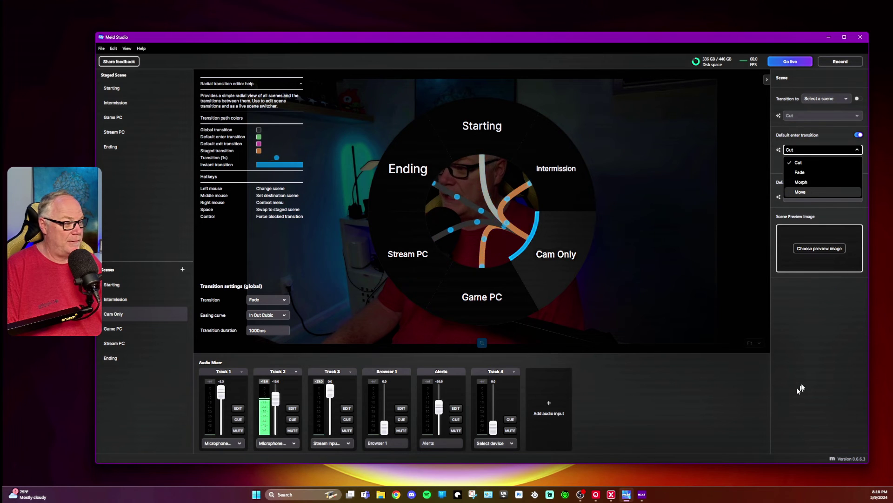
{"action": "key", "text": "Escape"}
{"action": "left_click", "coordinate": [474, 297]}
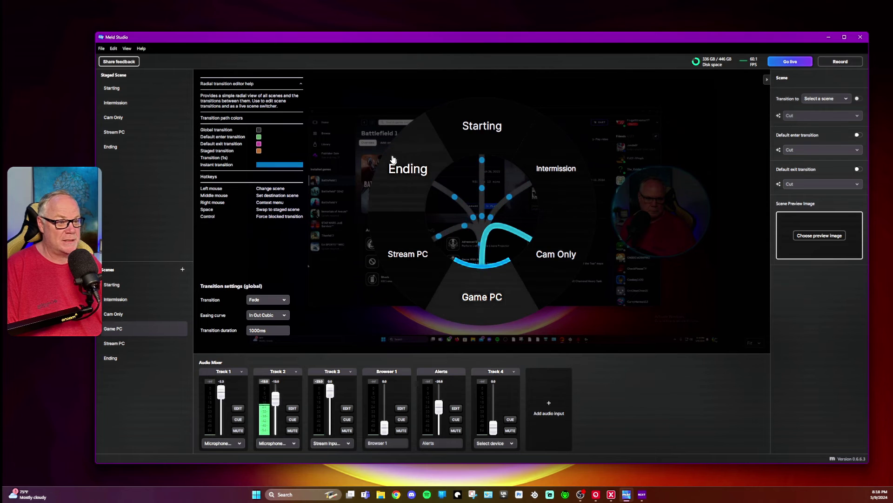
{"action": "left_click", "coordinate": [314, 203]}
{"action": "left_click", "coordinate": [315, 204]}
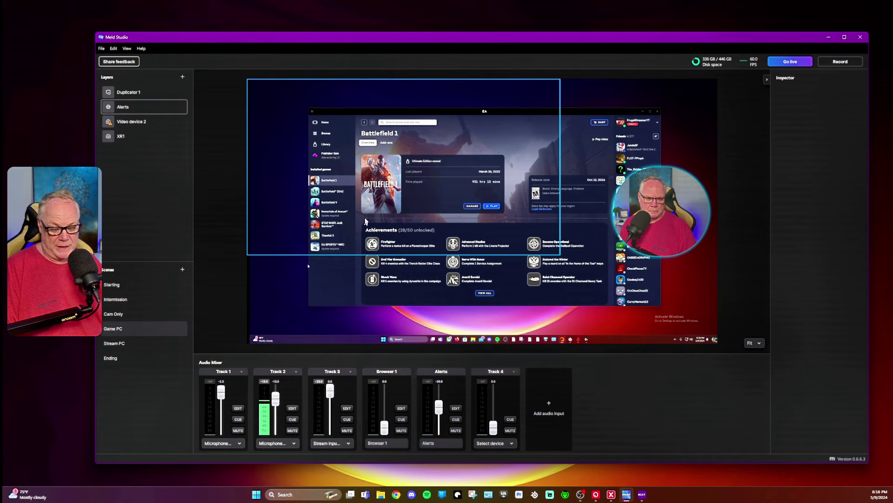
Step: Select the full-frame, Alerts and XR1 layers in Game PC, then clear the selection
{"action": "left_click", "coordinate": [348, 269]}
{"action": "left_click", "coordinate": [354, 254]}
{"action": "left_click", "coordinate": [354, 257]}
{"action": "left_click", "coordinate": [216, 219]}
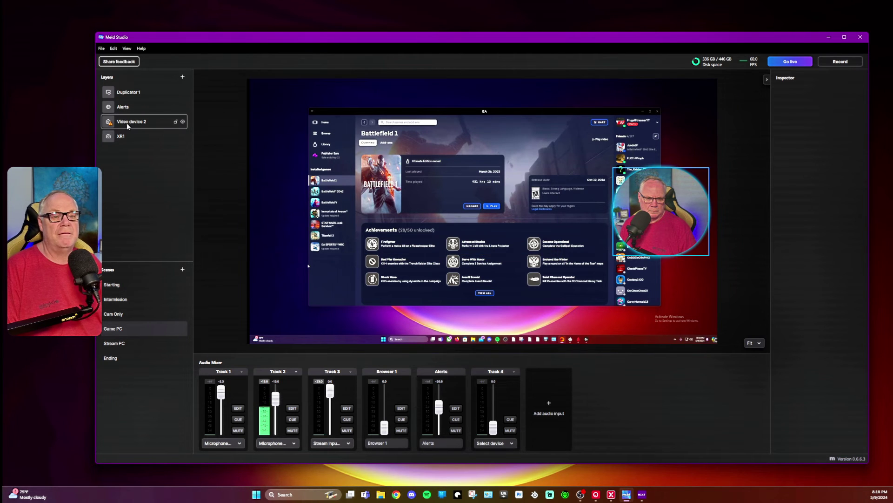
Step: Switch through Starting, Intermission, Cam Only, Game PC and Stream PC, ending on Starting
{"action": "left_click", "coordinate": [132, 285]}
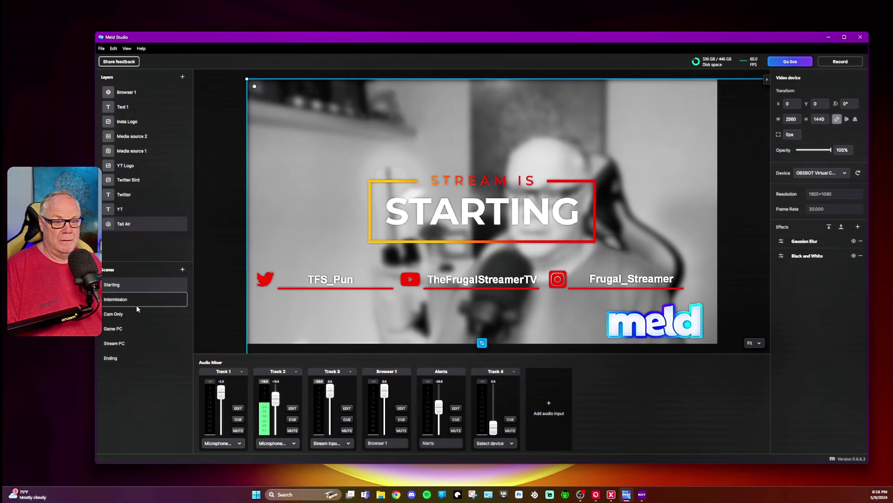
{"action": "left_click", "coordinate": [138, 303]}
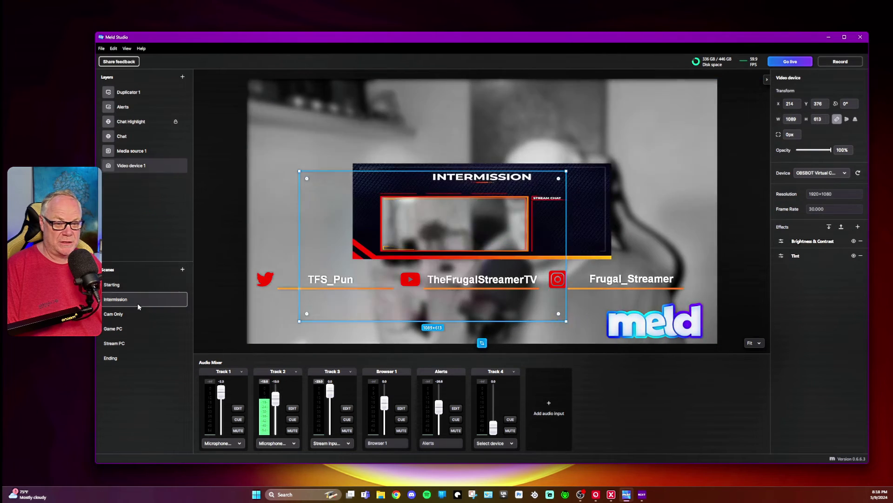
{"action": "left_click", "coordinate": [133, 313]}
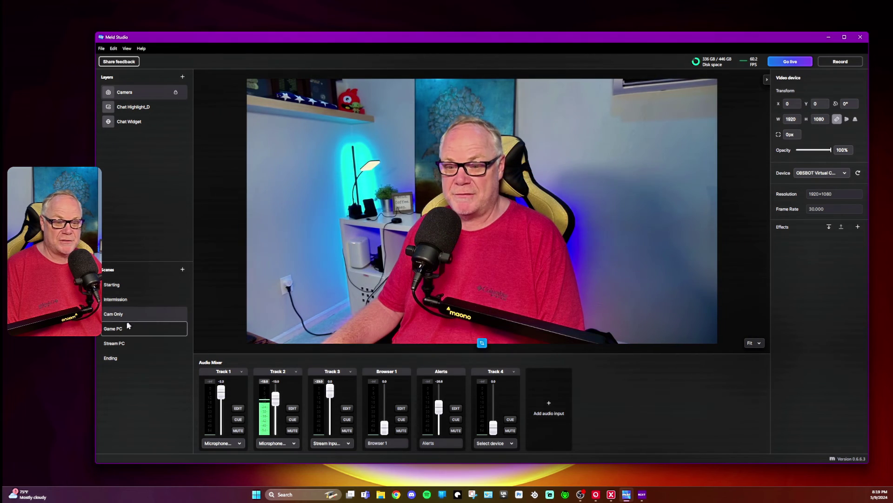
{"action": "left_click", "coordinate": [126, 330]}
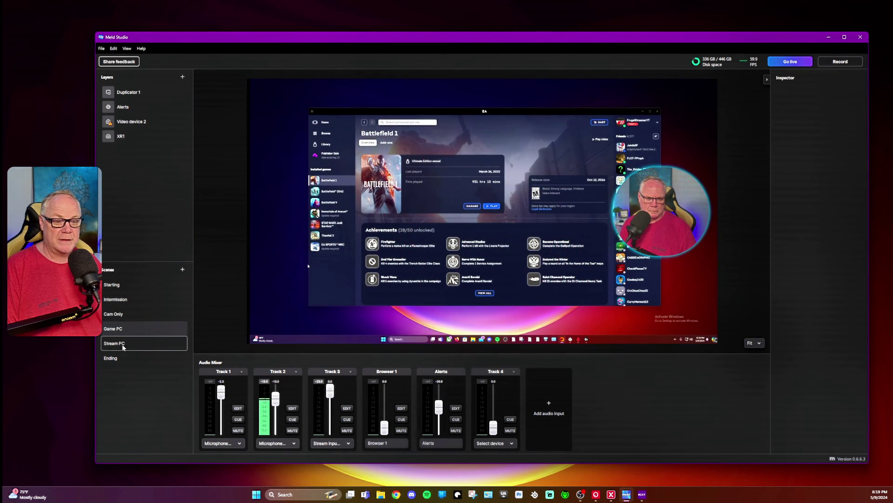
{"action": "left_click", "coordinate": [123, 345]}
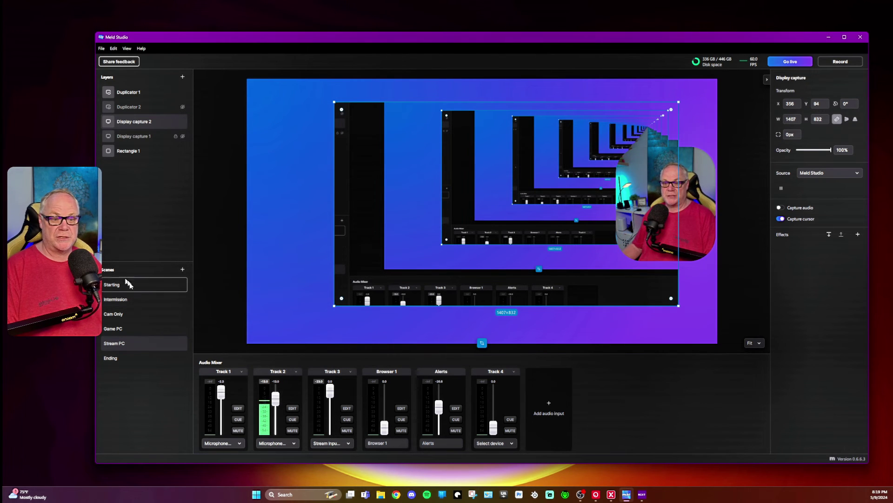
{"action": "left_click", "coordinate": [138, 289]}
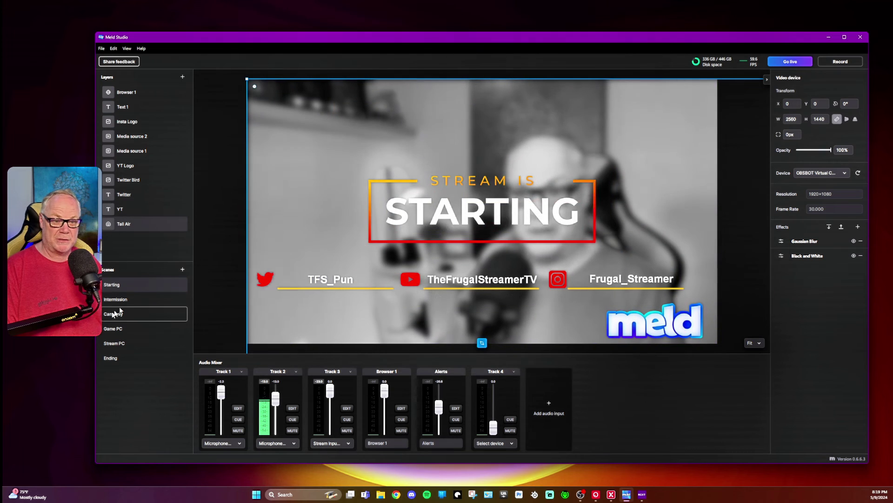